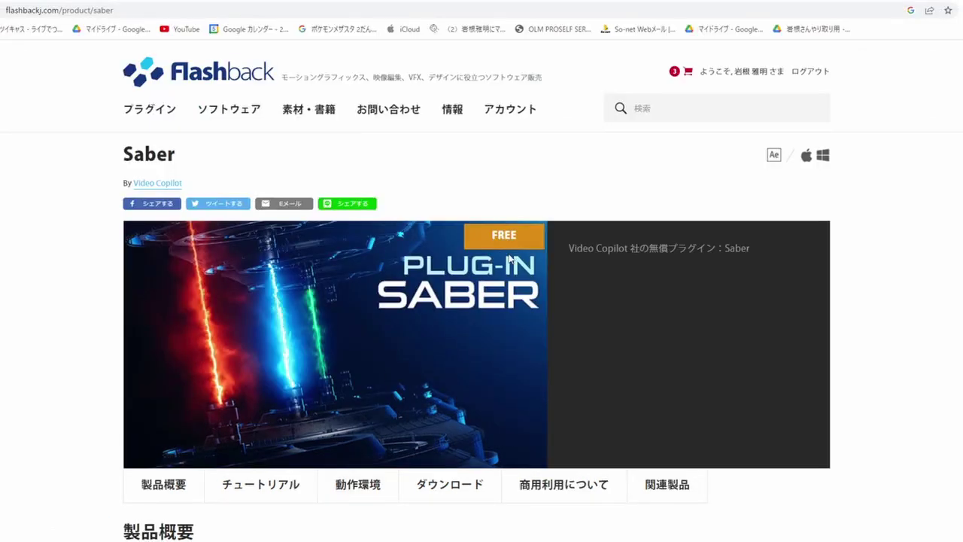
Scroll the Flashback Japan Saber page and go to its ダウンロード (download) section
scroll(529, 270, down, 5)
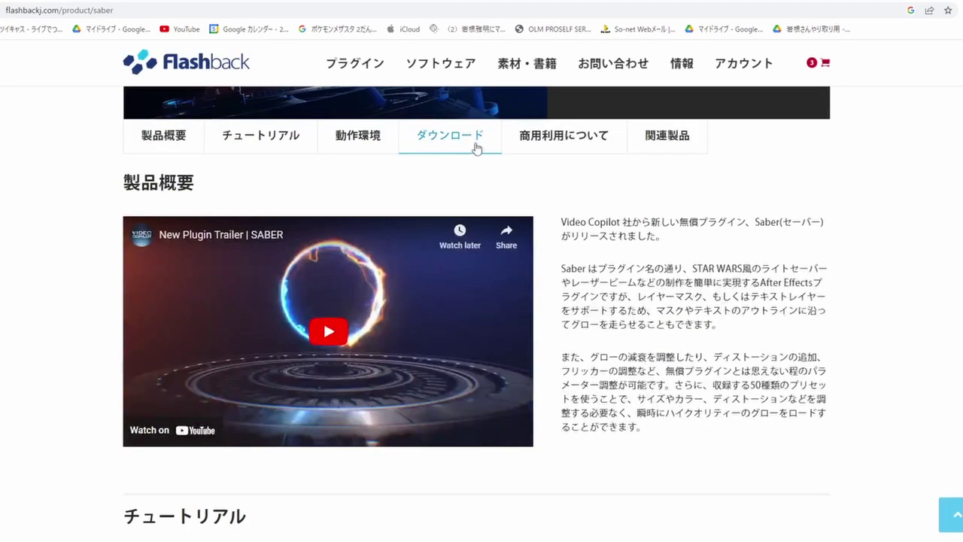
click(477, 147)
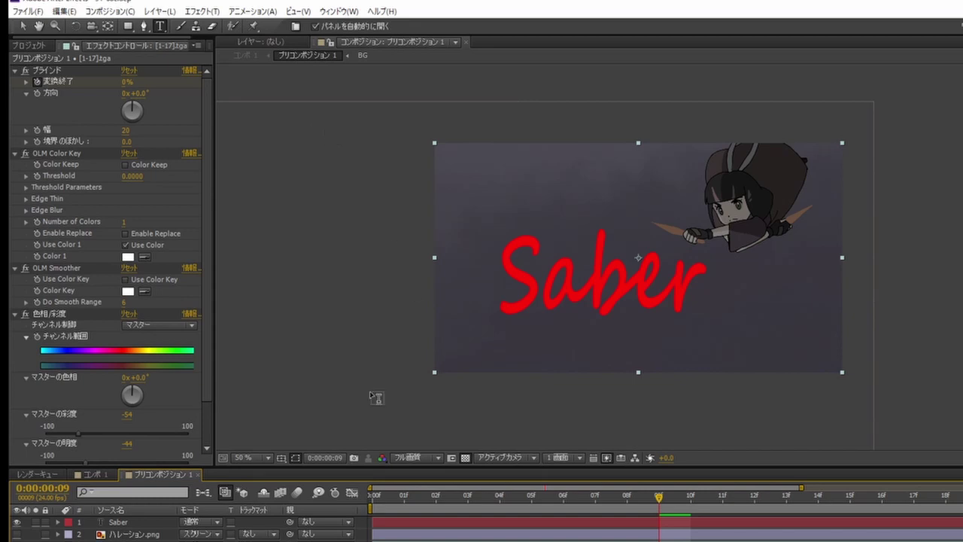
Select the red Saber text layer and bring up the Layer > New submenu
click(137, 523)
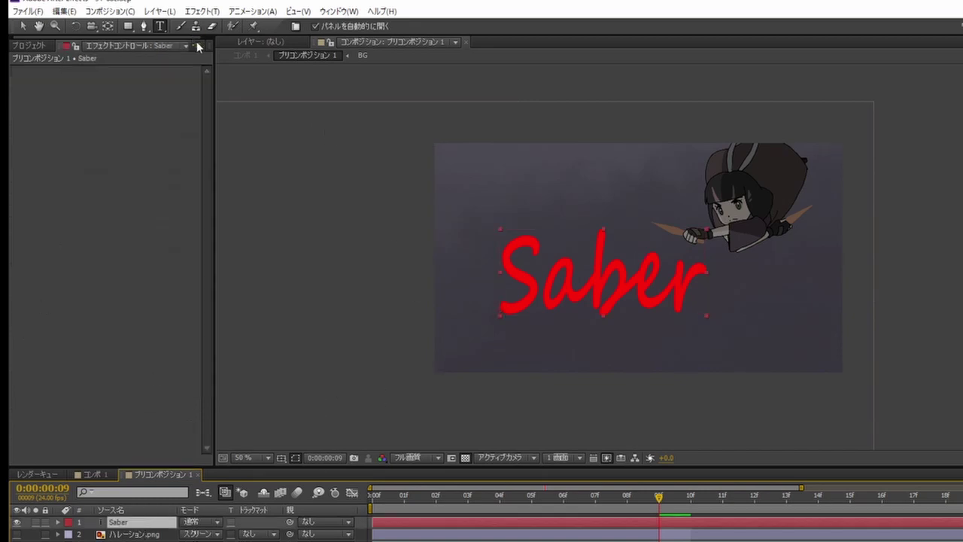
click(152, 15)
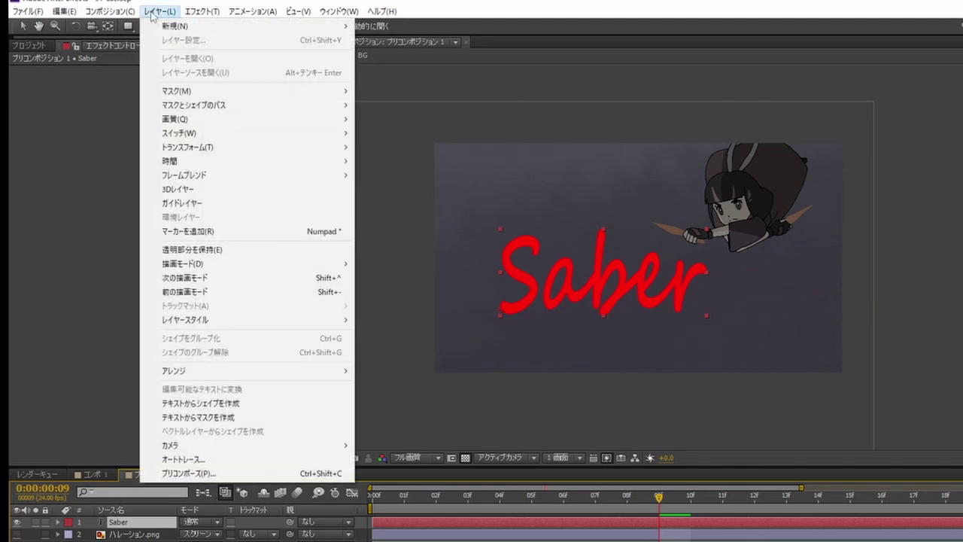
mouse_move(396, 15)
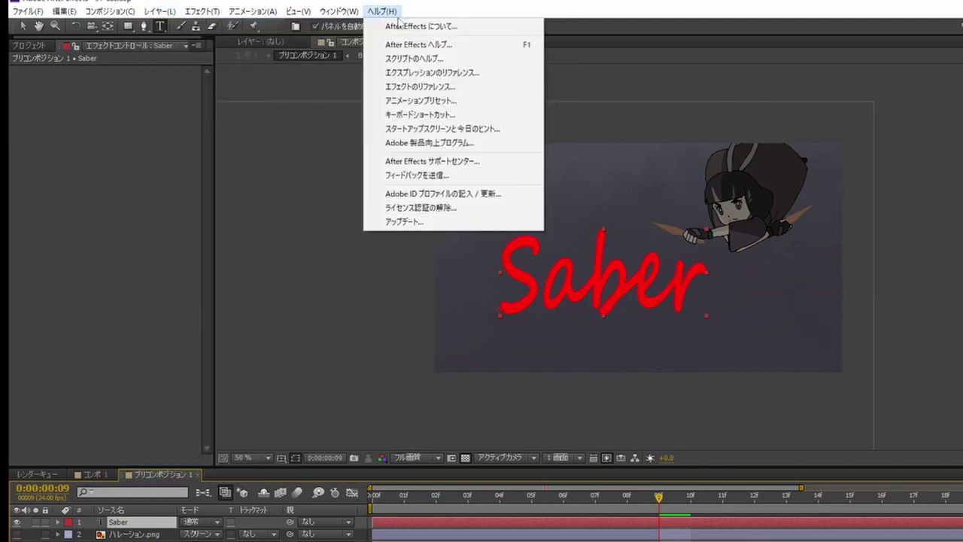
mouse_move(211, 14)
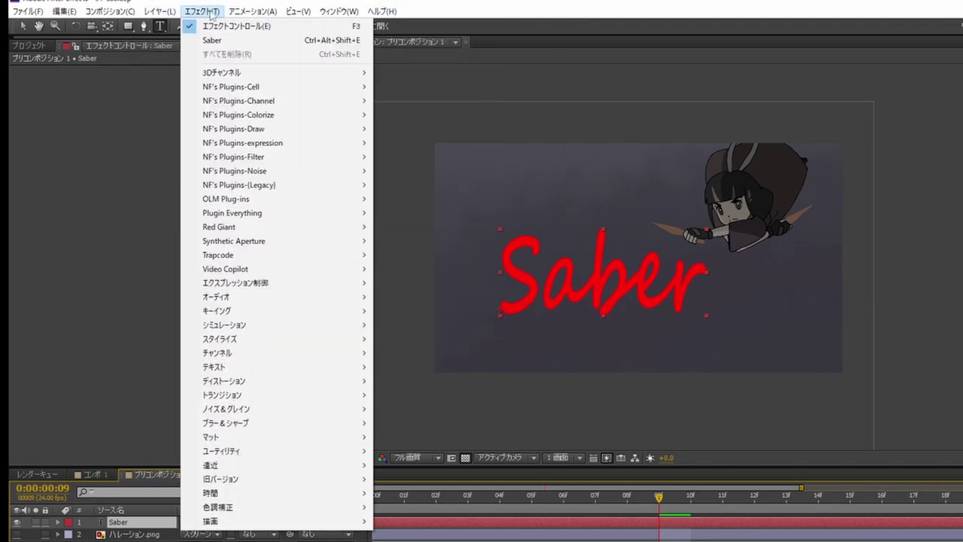
mouse_move(167, 16)
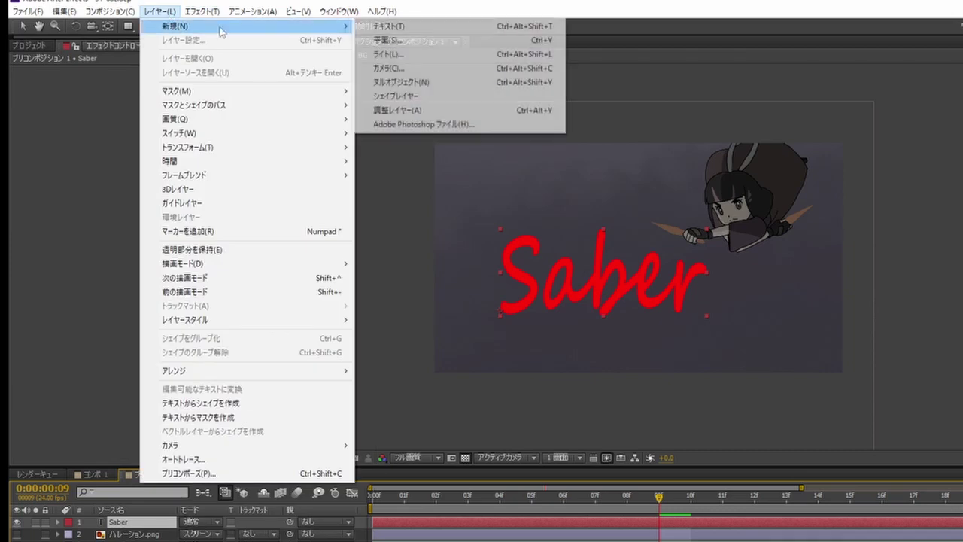
Add a full-size black solid and set its blend mode to 加算 (Add)
click(389, 42)
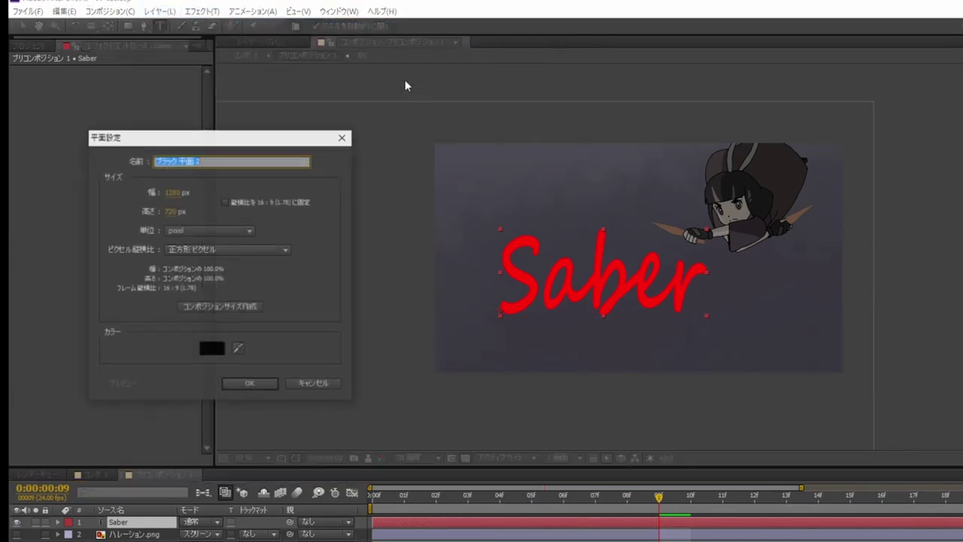
click(253, 384)
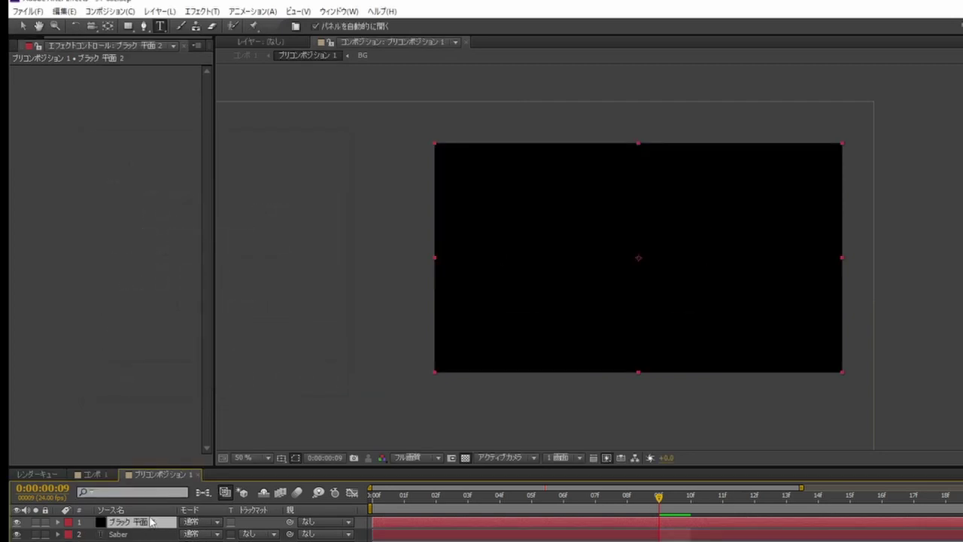
click(208, 524)
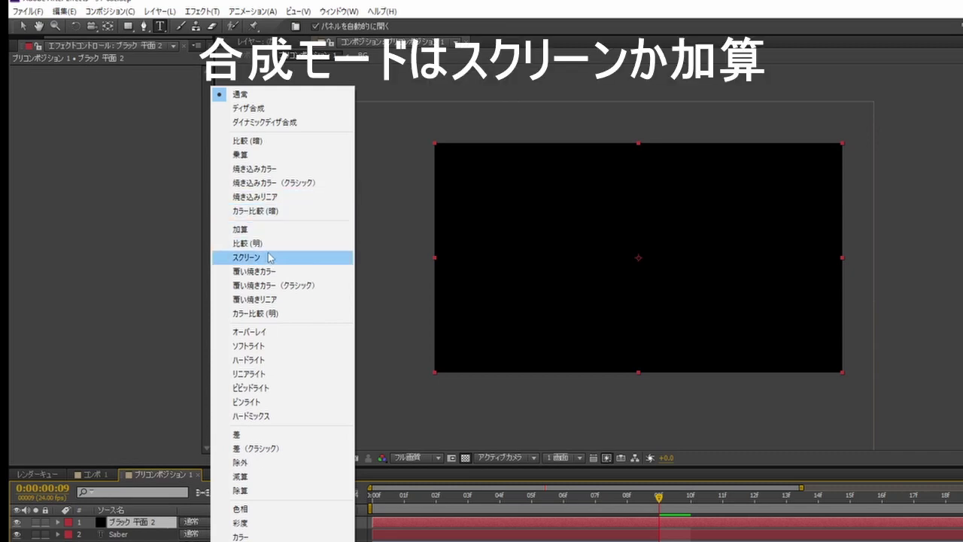
click(273, 230)
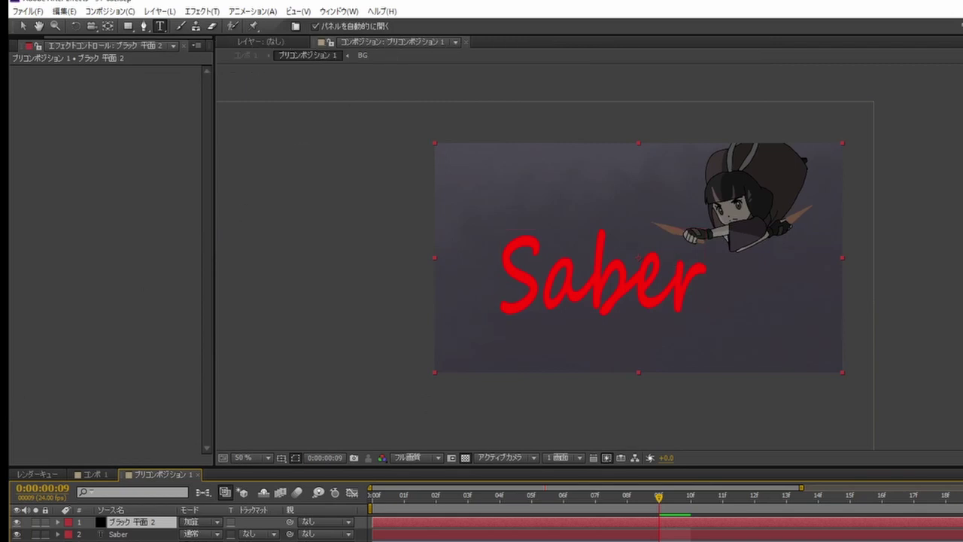
click(212, 12)
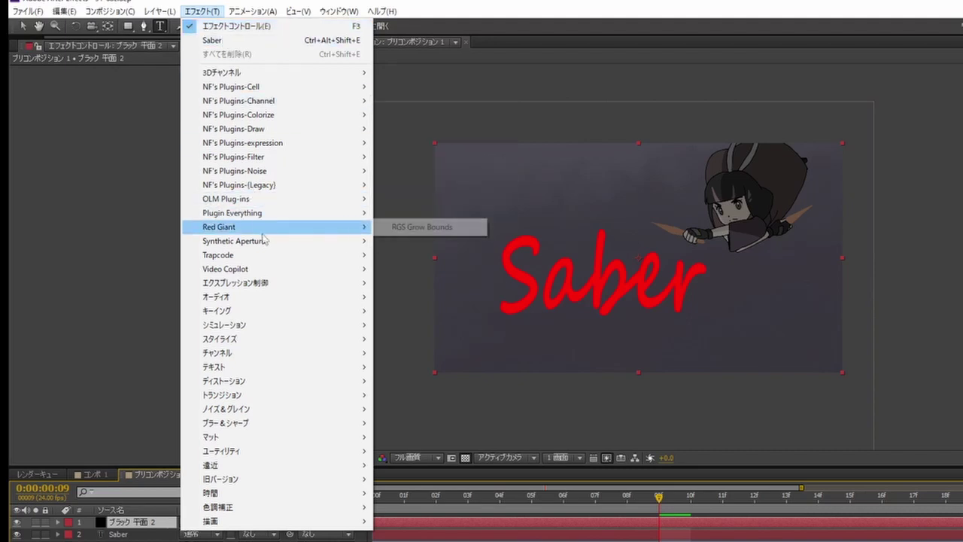
Apply Video Copilot's Saber effect to the black solid from the Effect menu
mouse_move(265, 241)
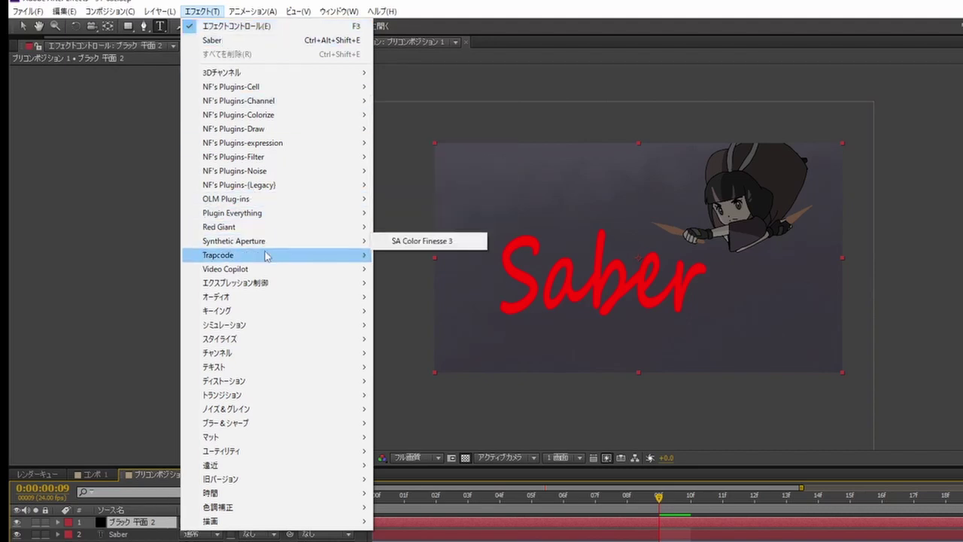
mouse_move(267, 258)
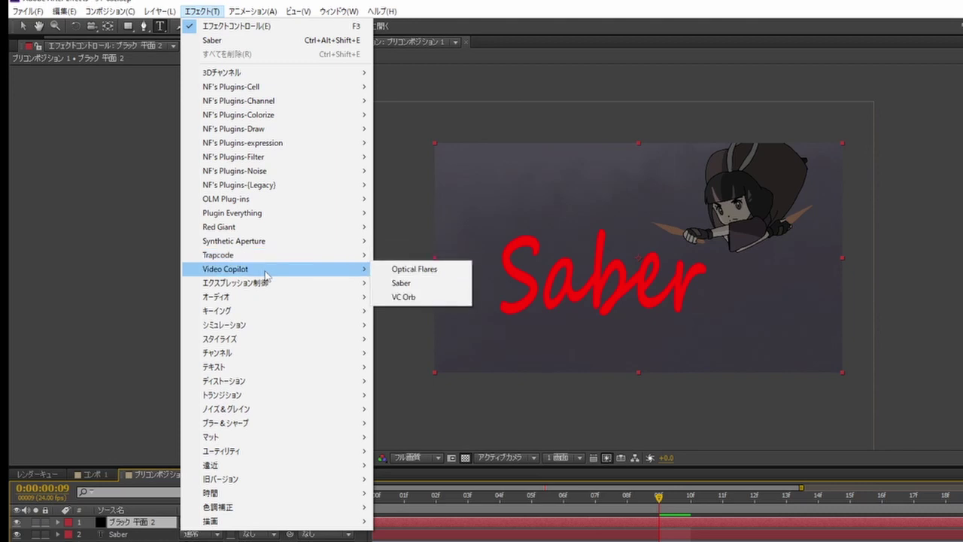
click(410, 288)
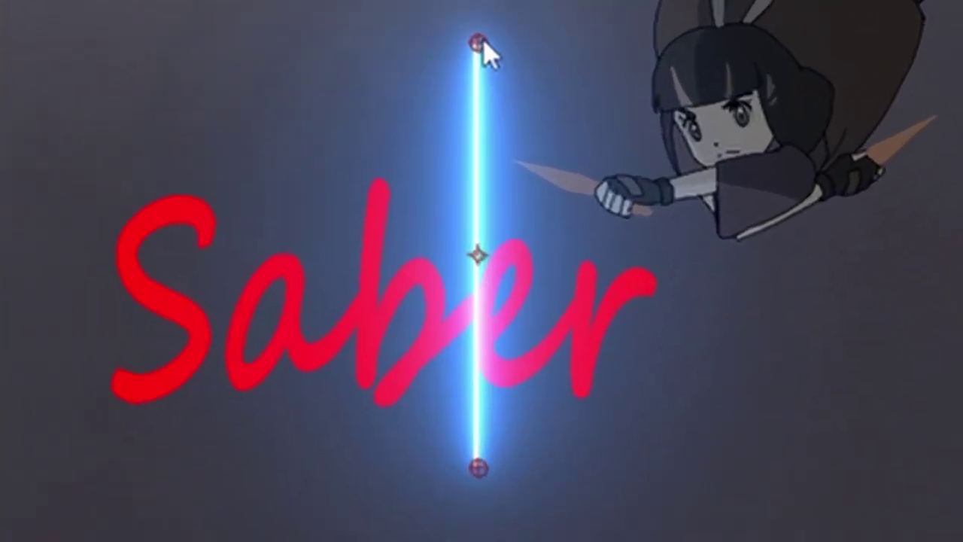
Drag the saber's end points so the blade runs diagonally from 380,592 to 1058,136
drag(484, 44, 515, 49)
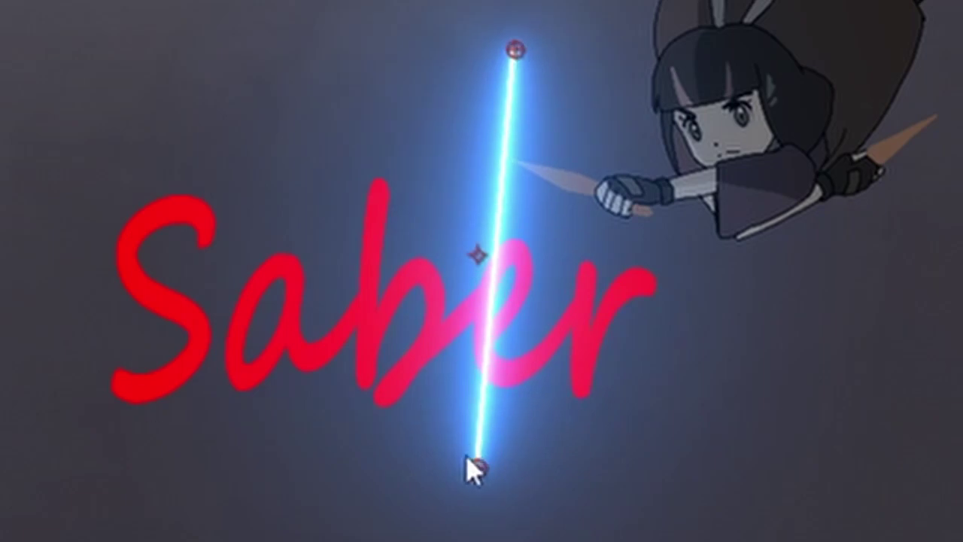
drag(479, 467, 259, 450)
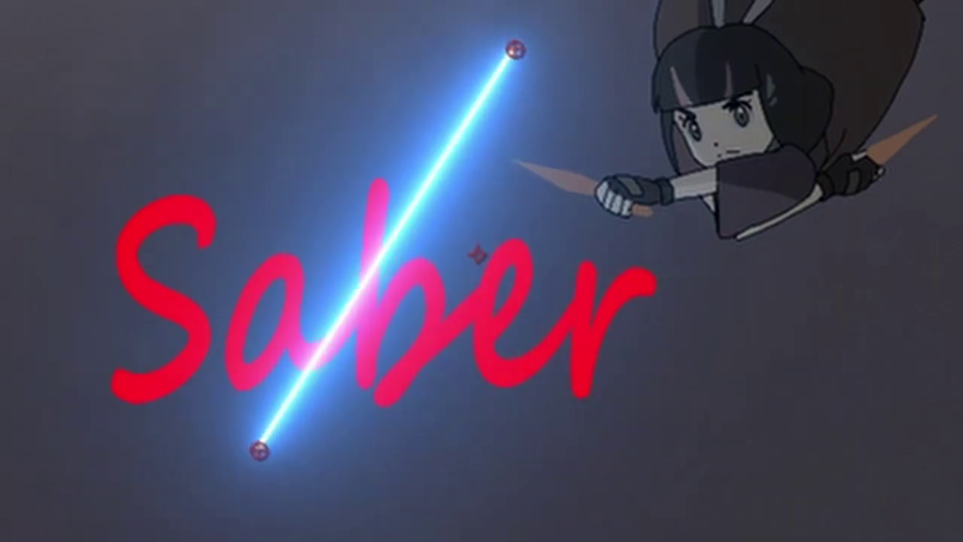
mouse_move(519, 49)
mouse_down()
mouse_move(306, 309)
mouse_move(832, 69)
mouse_up()
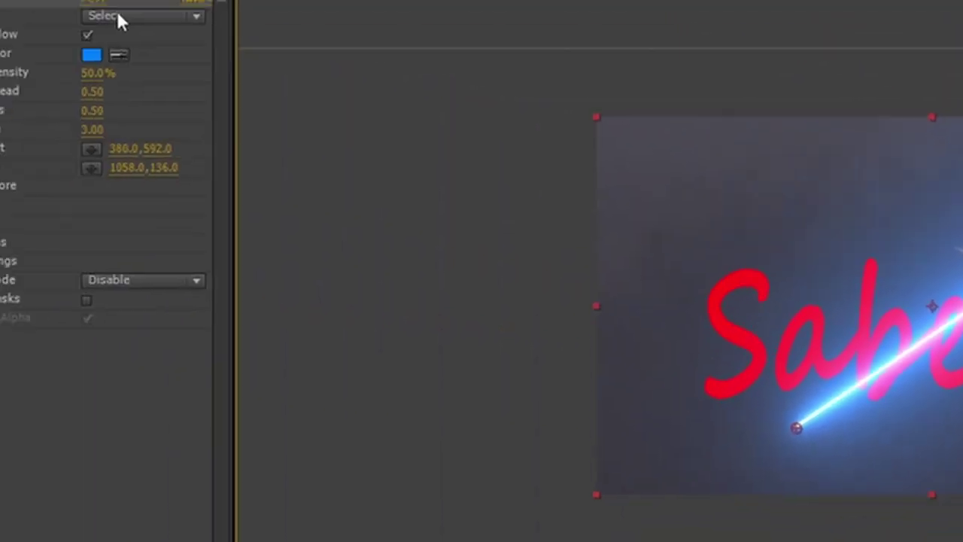
Try the Electric Saber preset, then settle on the fiery Fusion preset
click(207, 35)
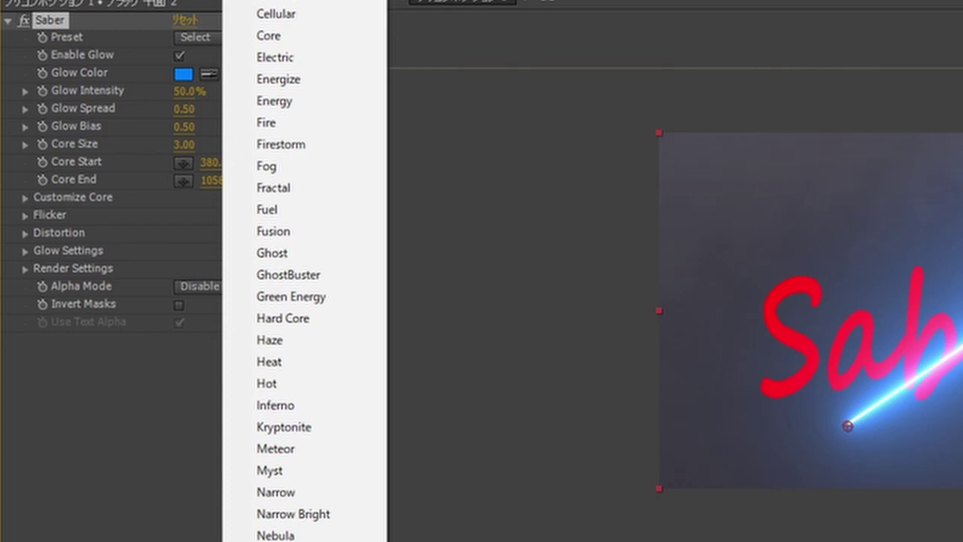
key(Escape)
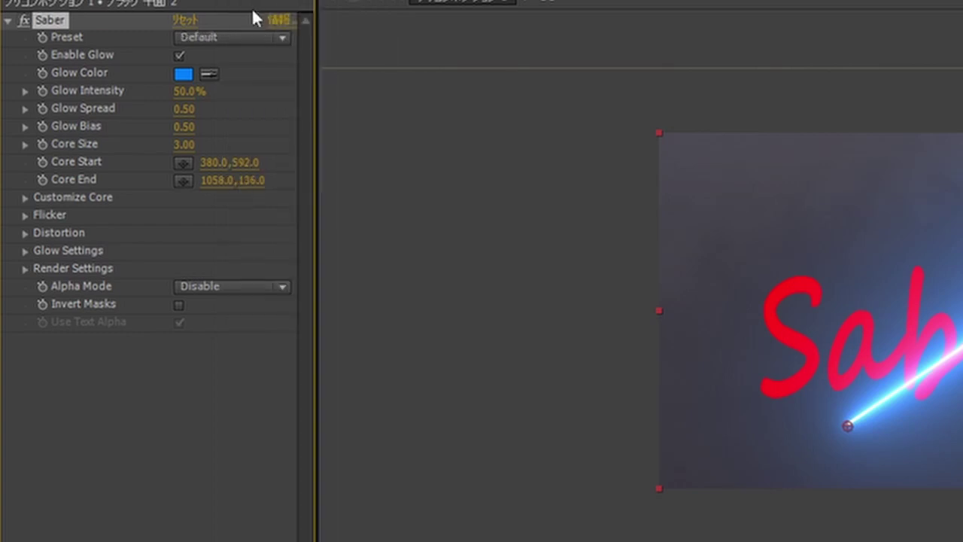
click(230, 38)
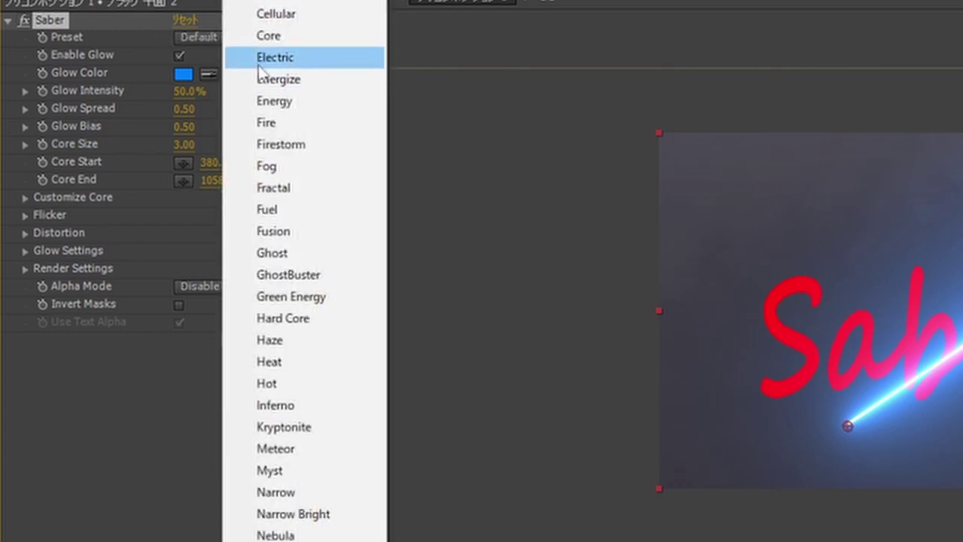
click(234, 57)
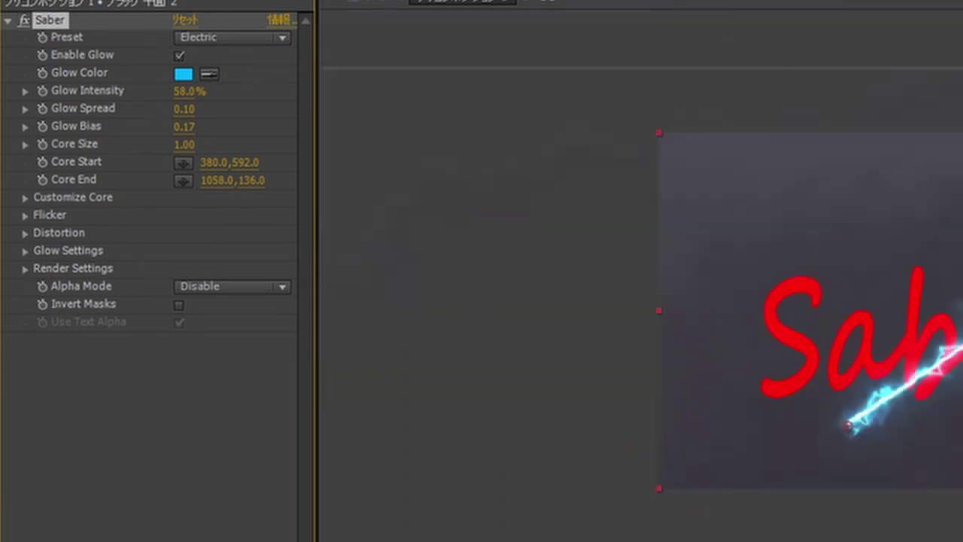
click(203, 47)
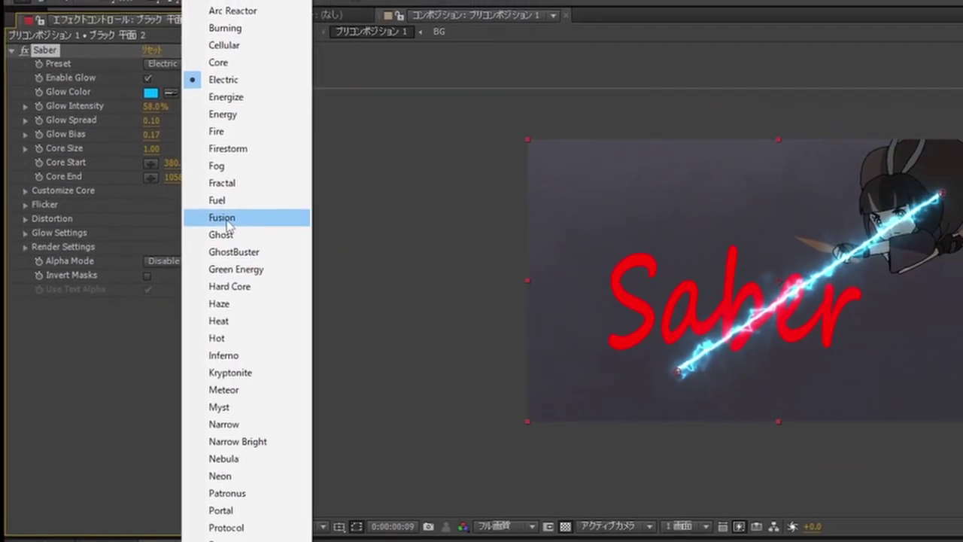
click(227, 221)
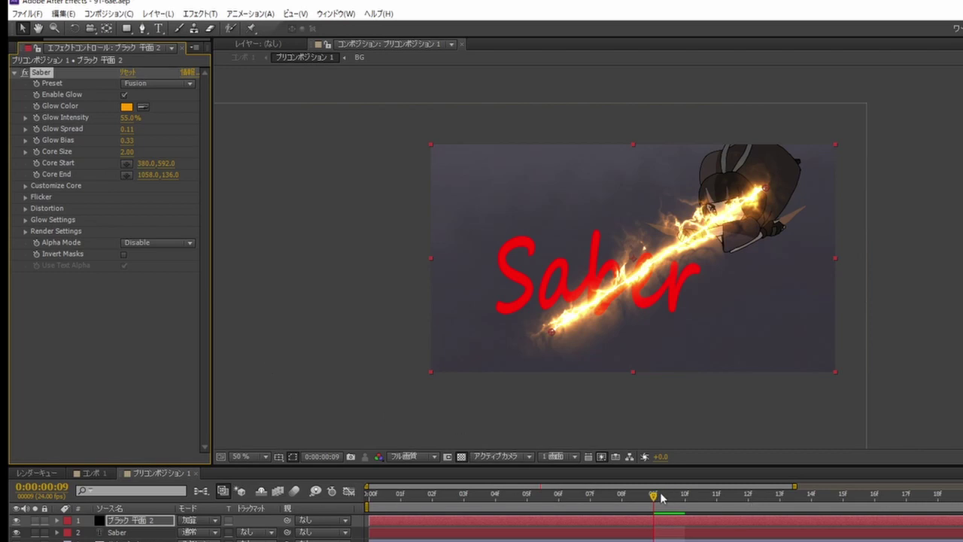
Step through frames and reposition the Fusion blade along the bottom edge, -66,694 to 1314,716
key(Page_Up)
key(Page_Down)
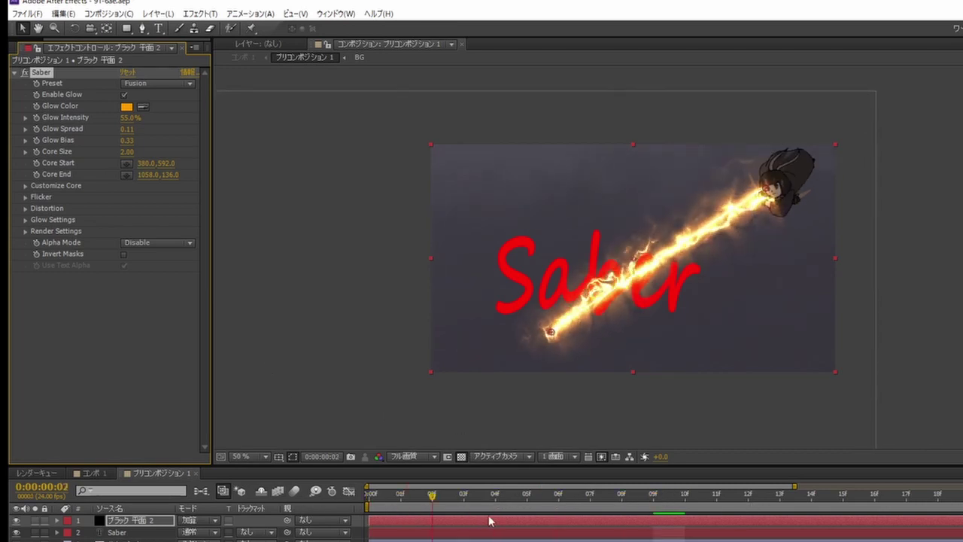
key(Page_Down)
drag(873, 496, 430, 517)
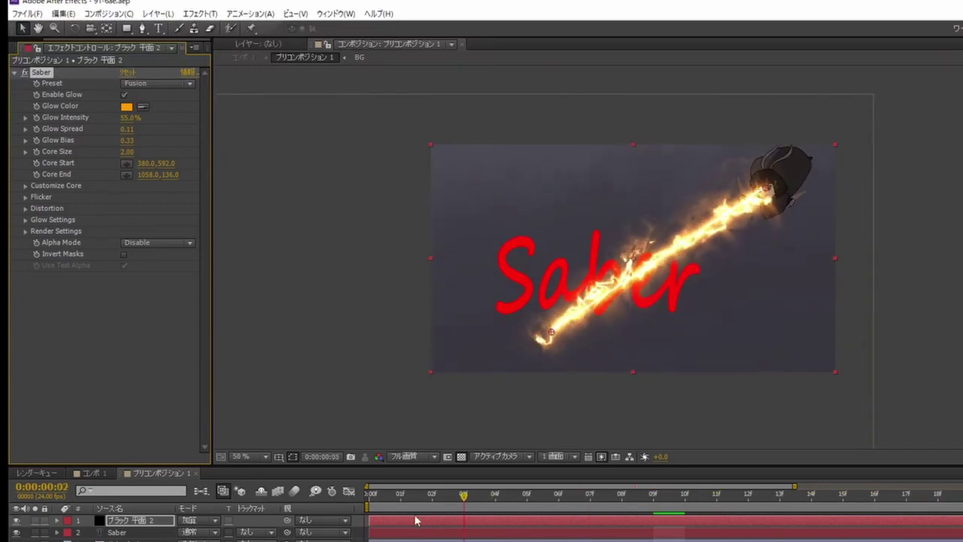
key(Page_Down)
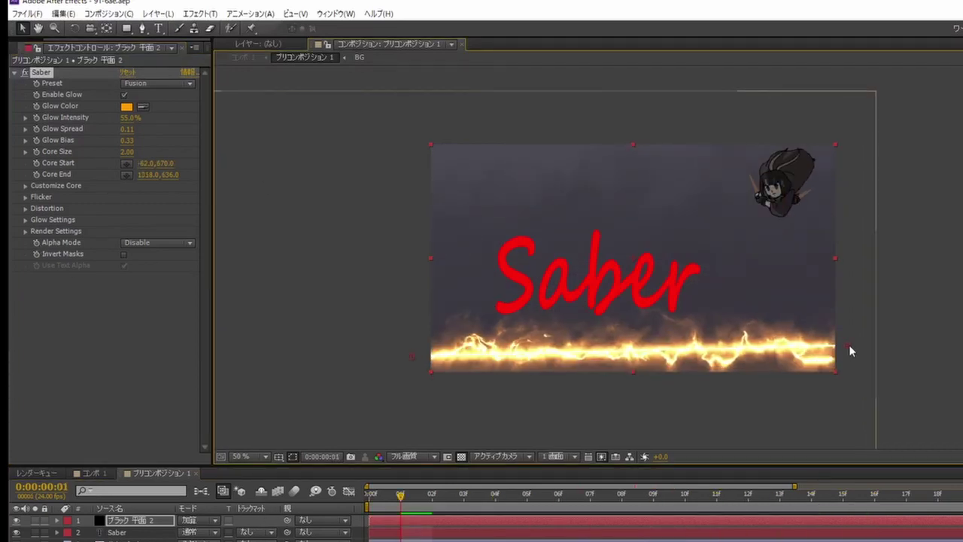
drag(408, 369, 410, 364)
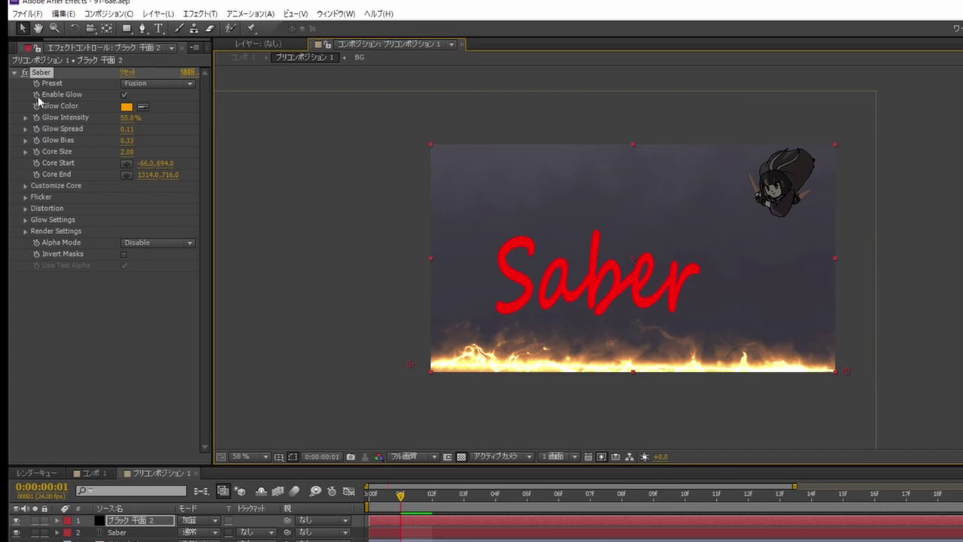
Under Customize Core, set Start Size to 120% and Start Roundness to 0.00
click(26, 186)
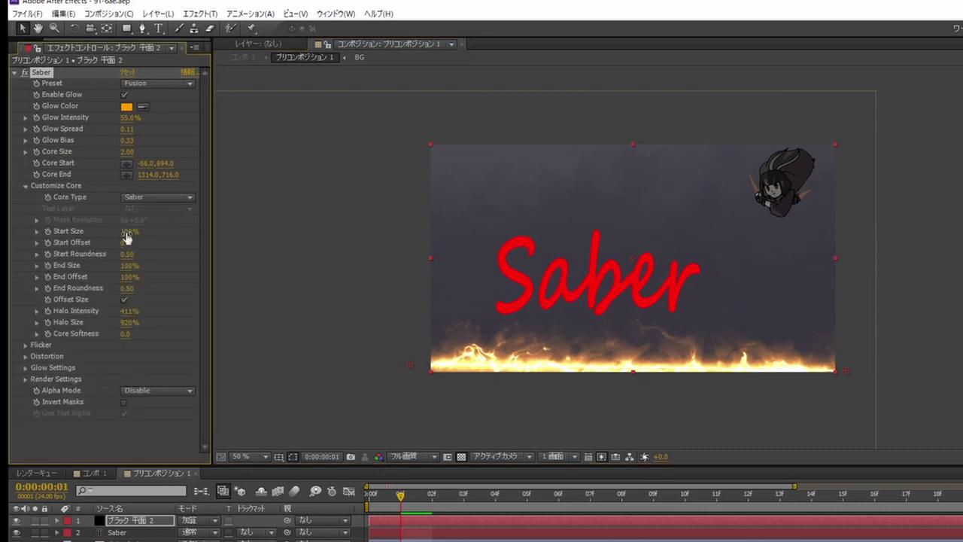
drag(134, 231, 145, 232)
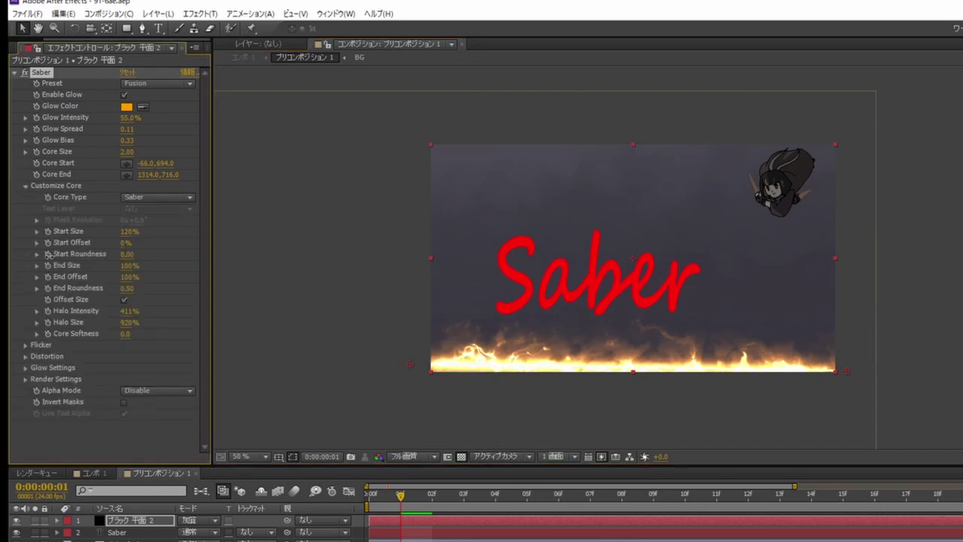
drag(125, 288, 113, 288)
drag(128, 310, 139, 338)
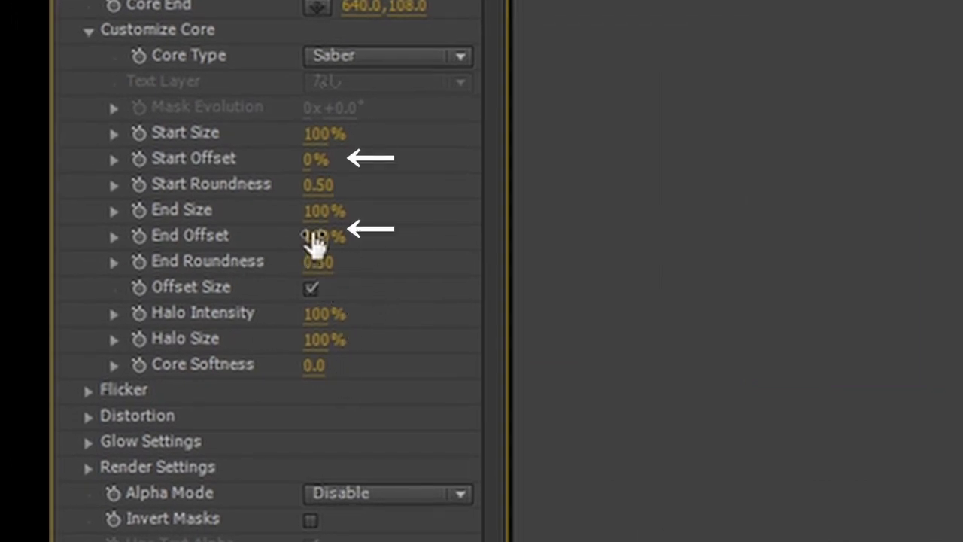
Keyframe End Offset at 0% on the first frame, then move the time to about 1 second
click(309, 284)
click(310, 286)
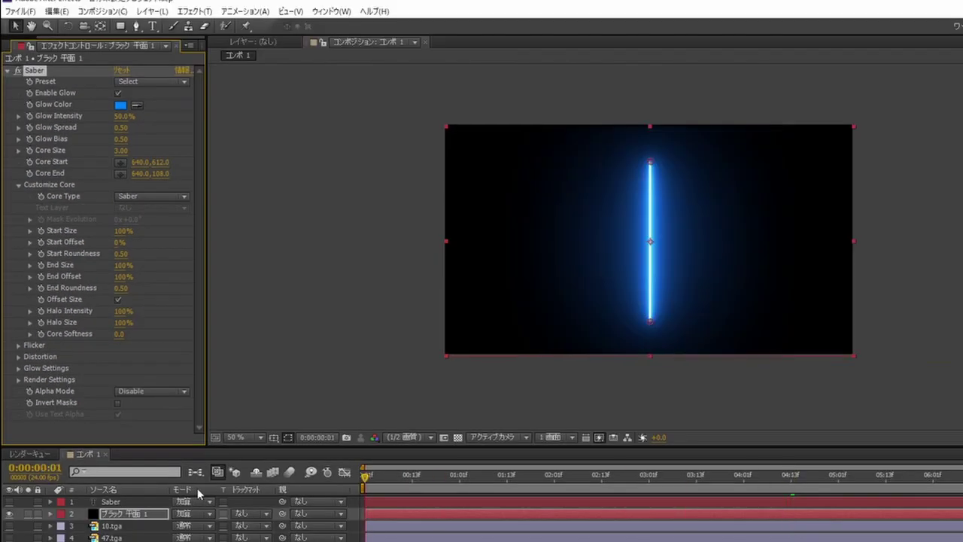
drag(123, 280, 39, 282)
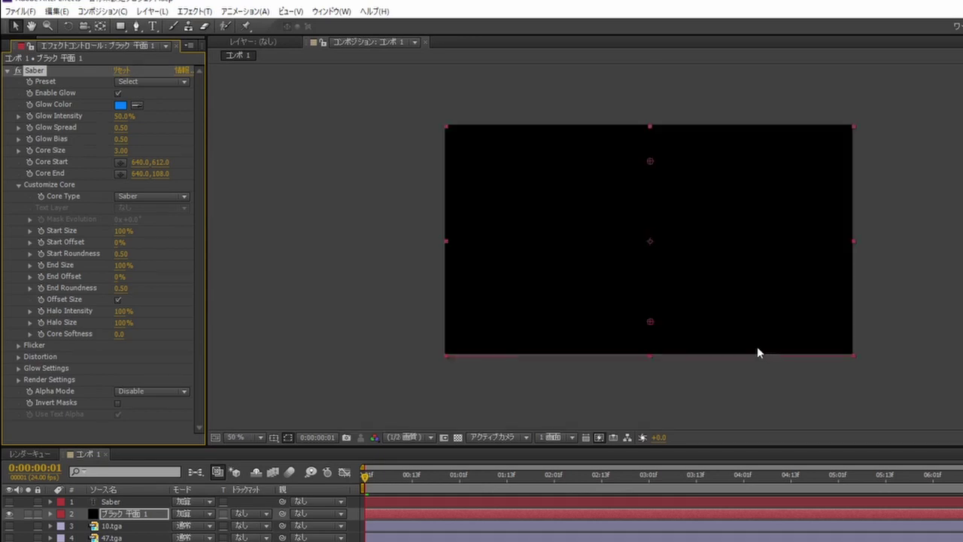
click(30, 276)
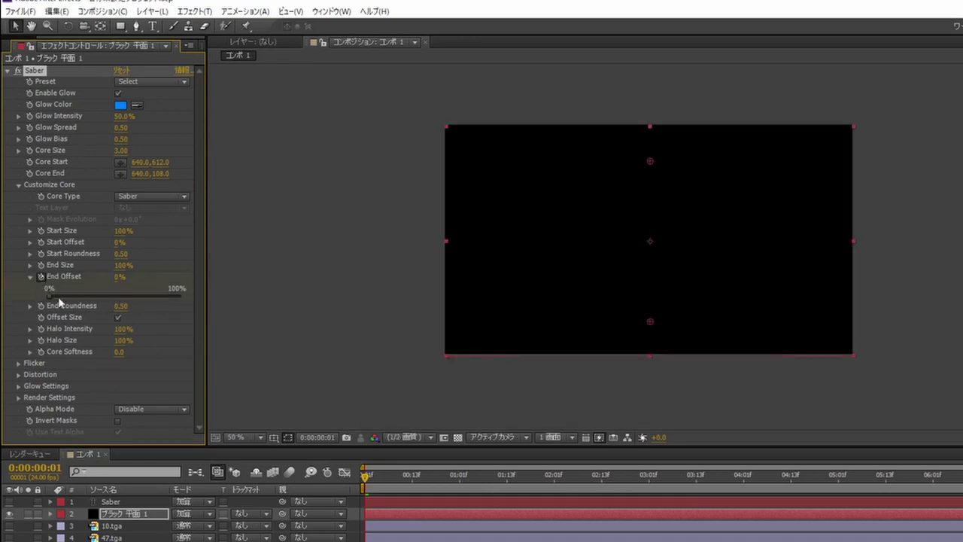
drag(369, 481, 460, 509)
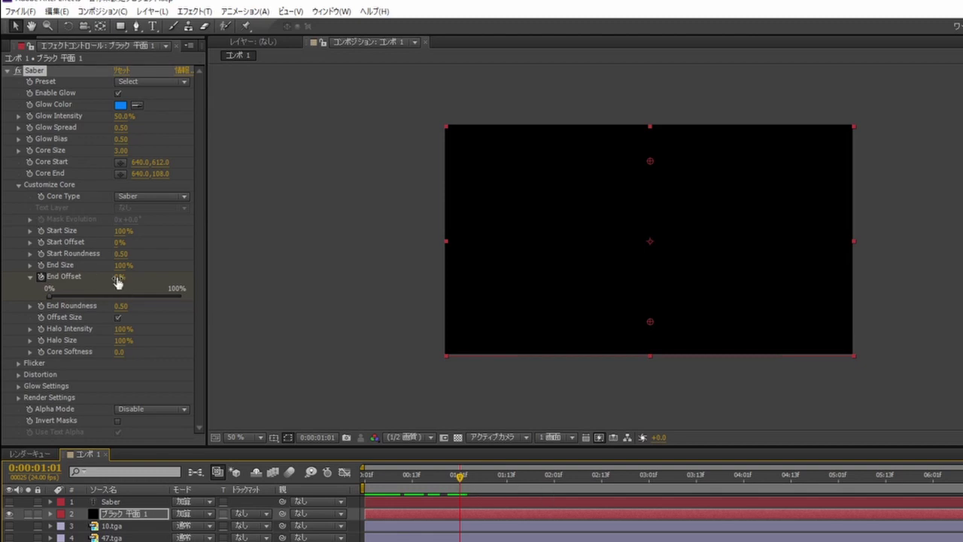
Keyframe End Offset 100% at 1 second and Start Offset rising to 100% by about 2 seconds
drag(119, 281, 191, 281)
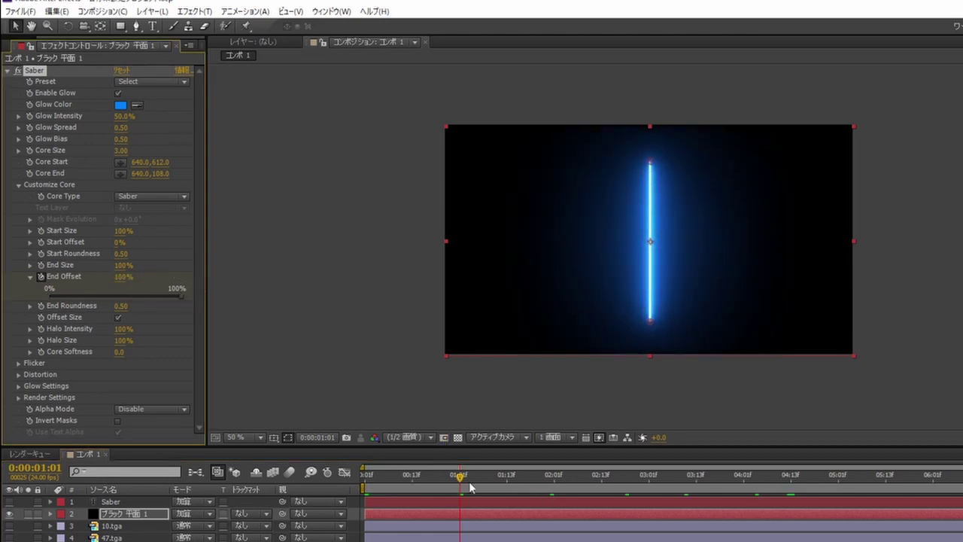
mouse_move(462, 482)
mouse_down()
mouse_move(366, 482)
mouse_move(537, 502)
mouse_up()
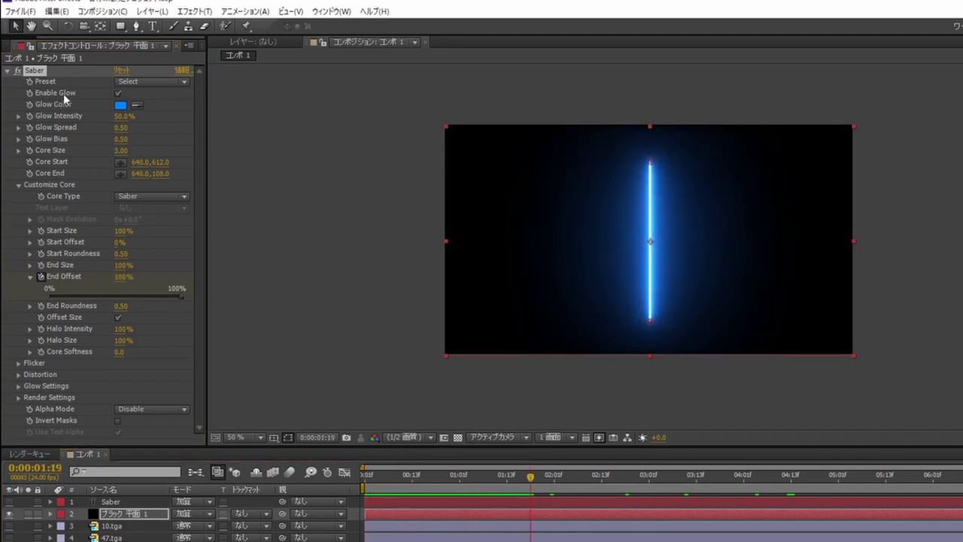
click(31, 243)
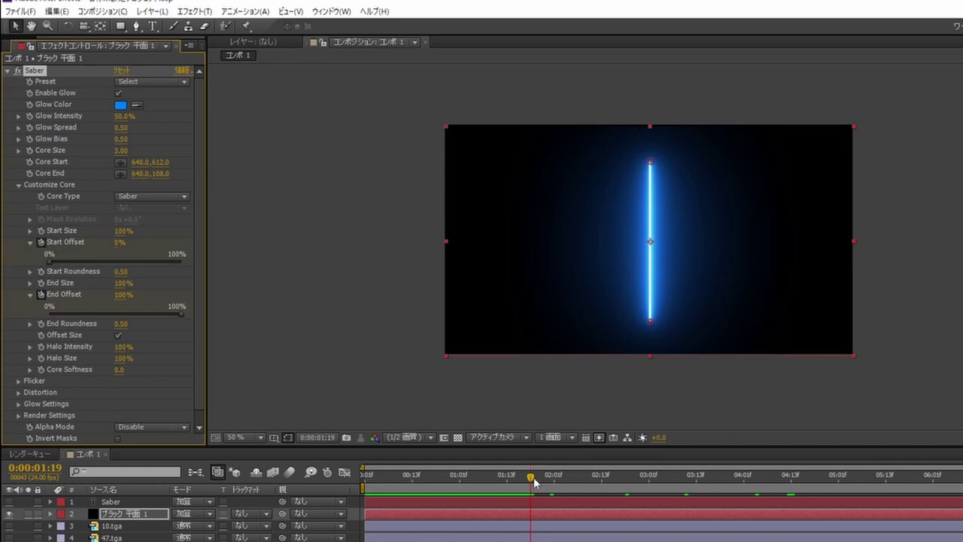
drag(532, 477, 587, 484)
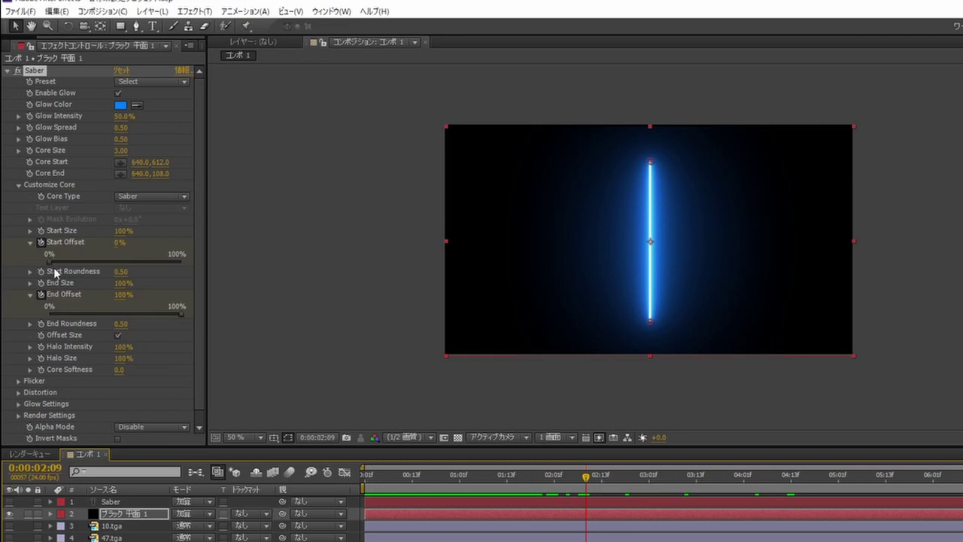
drag(49, 262, 209, 280)
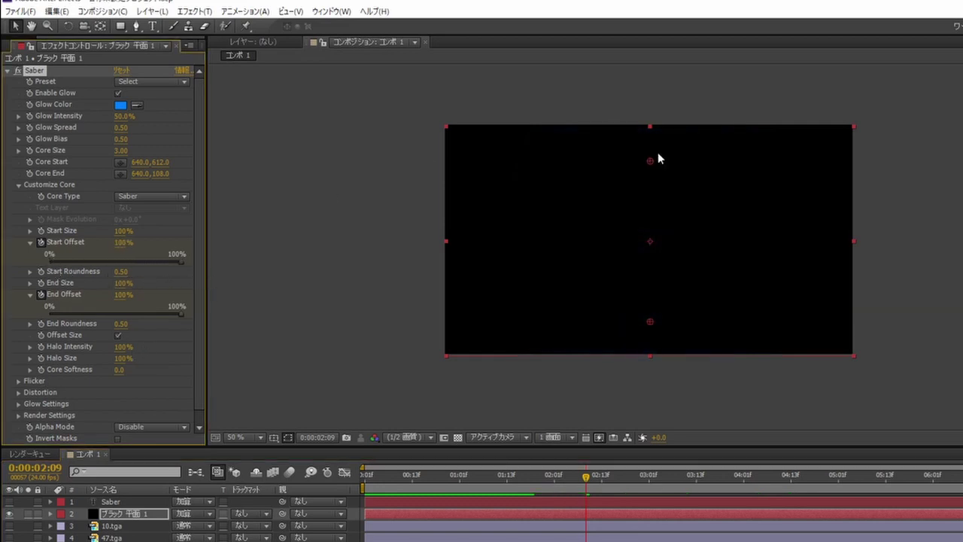
Return to the first frame and preview the saber extend-and-retract animation
drag(589, 483, 366, 483)
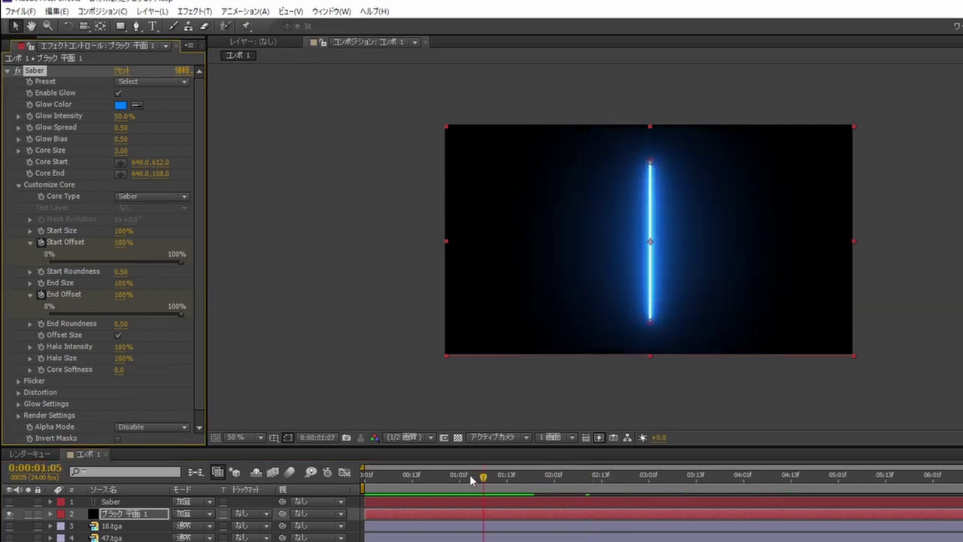
key(space)
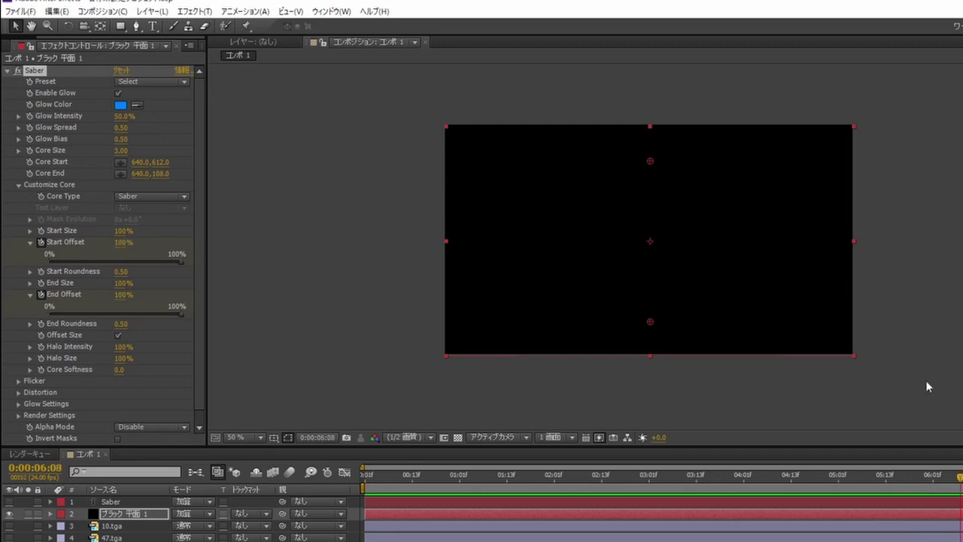
key(space)
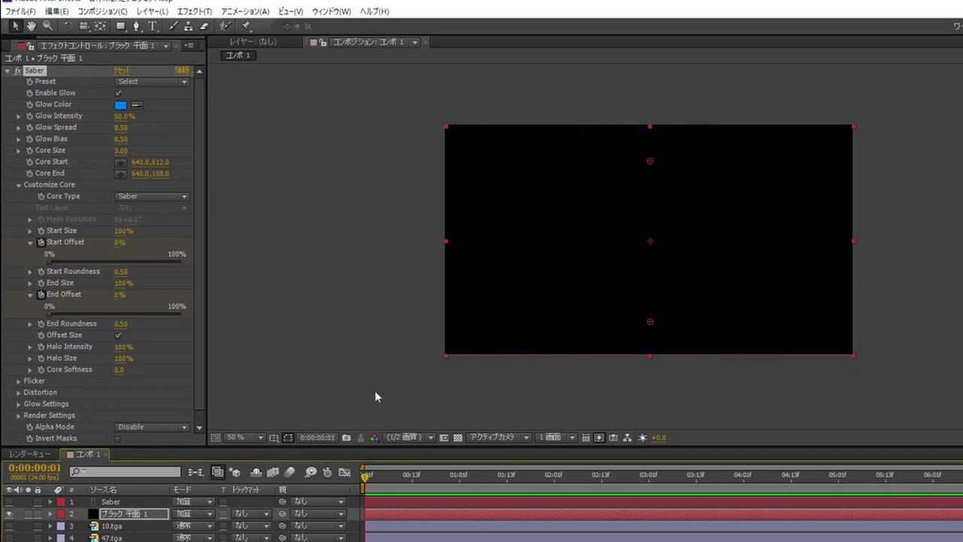
key(space)
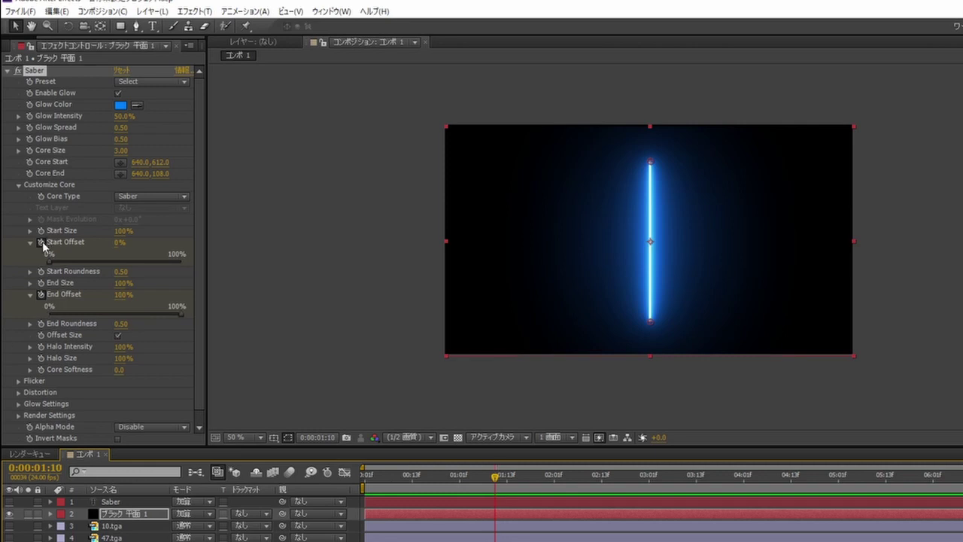
click(64, 309)
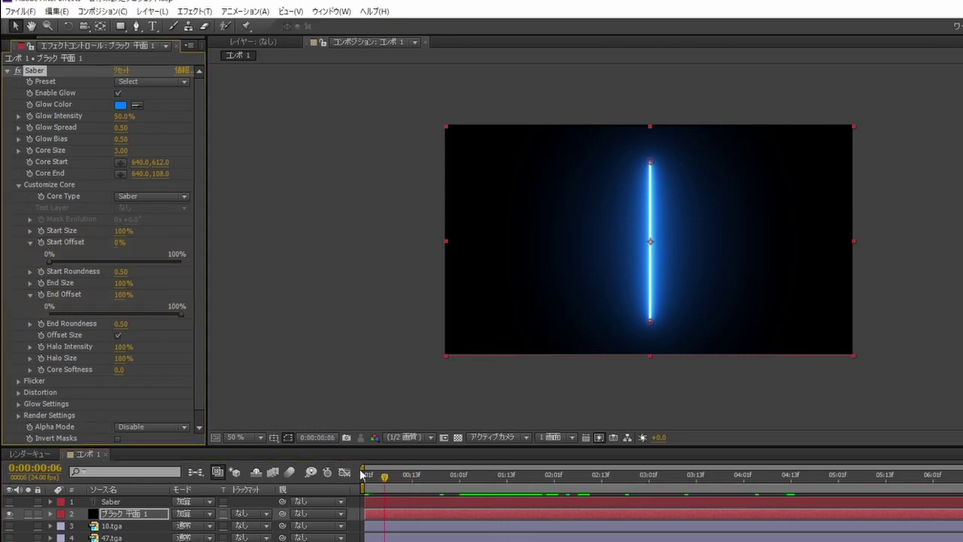
key(space)
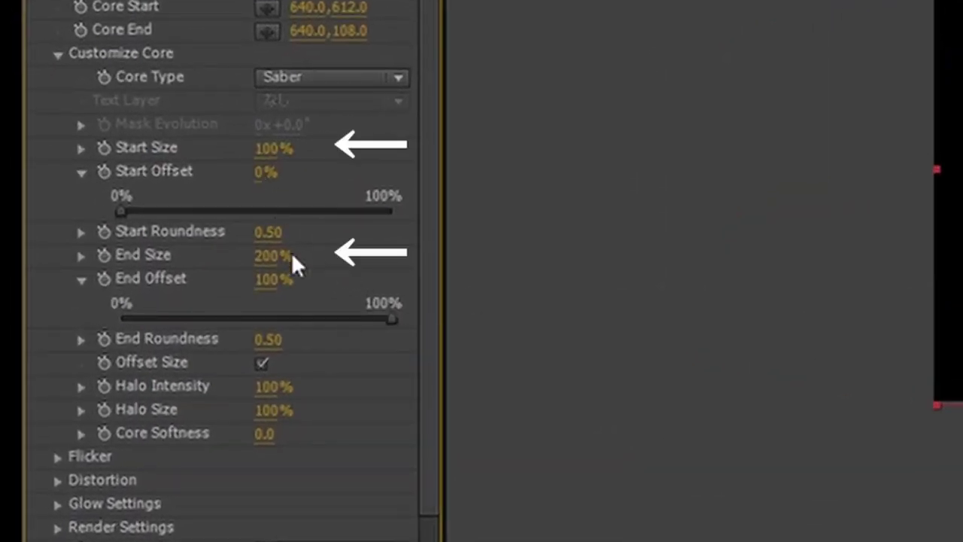
Try a smaller saber End Size, then undo to restore it to 200%
mouse_move(271, 262)
mouse_down()
mouse_move(180, 255)
mouse_move(27, 269)
mouse_up()
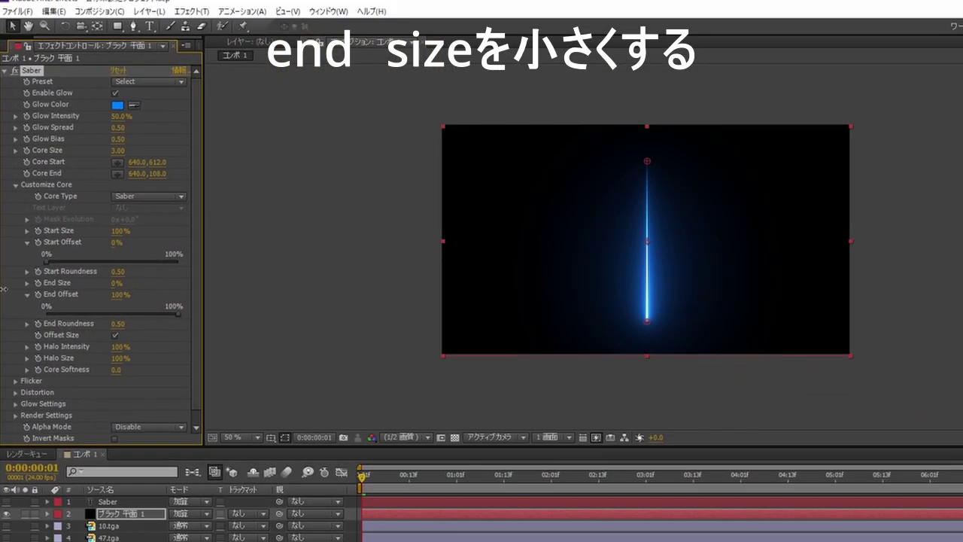
key(ctrl+z)
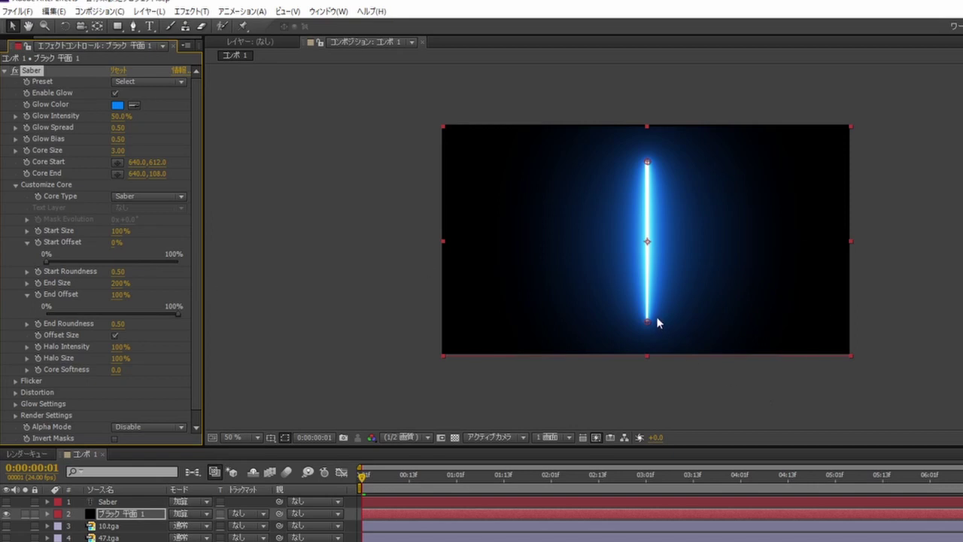
scroll(656, 316, up, 2)
scroll(656, 316, down, 2)
Thicken the core, narrow End Size to 12% and widen Core Size to 115.60
drag(119, 154, 358, 173)
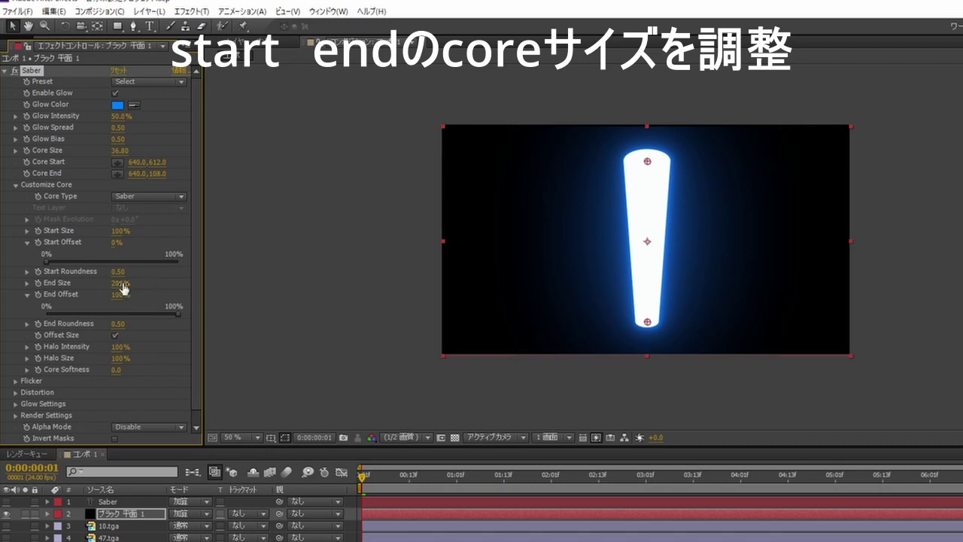
mouse_move(118, 288)
mouse_down()
mouse_move(17, 284)
mouse_move(27, 286)
mouse_up()
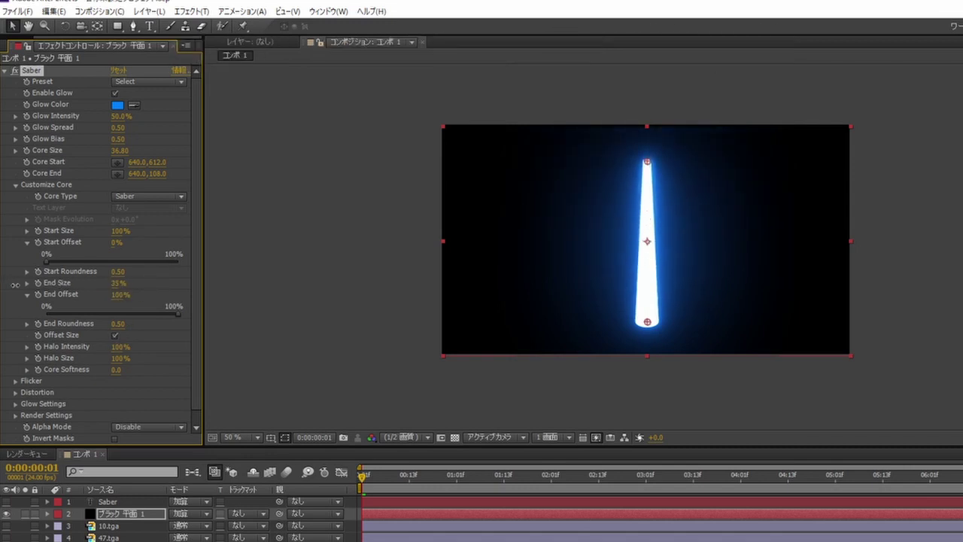
scroll(544, 352, up, 2)
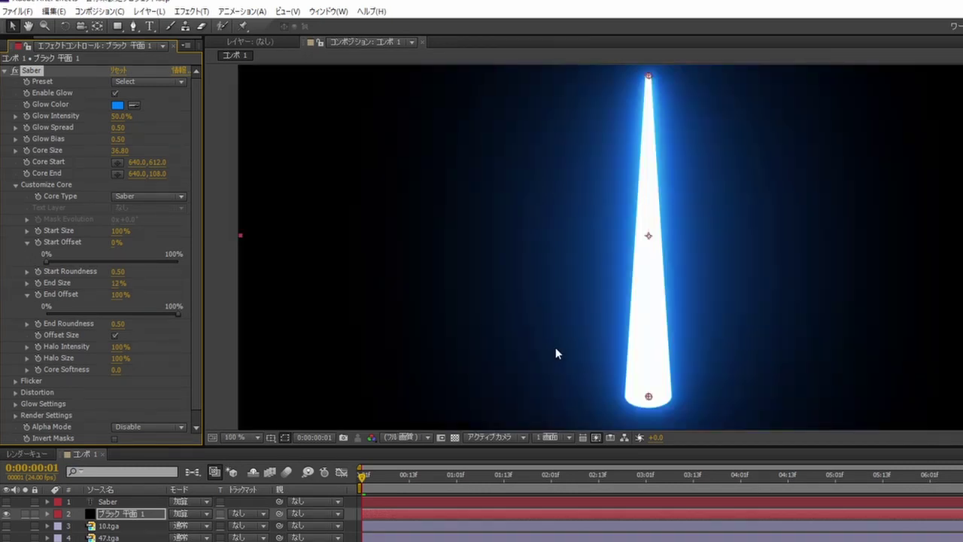
scroll(555, 347, down, 2)
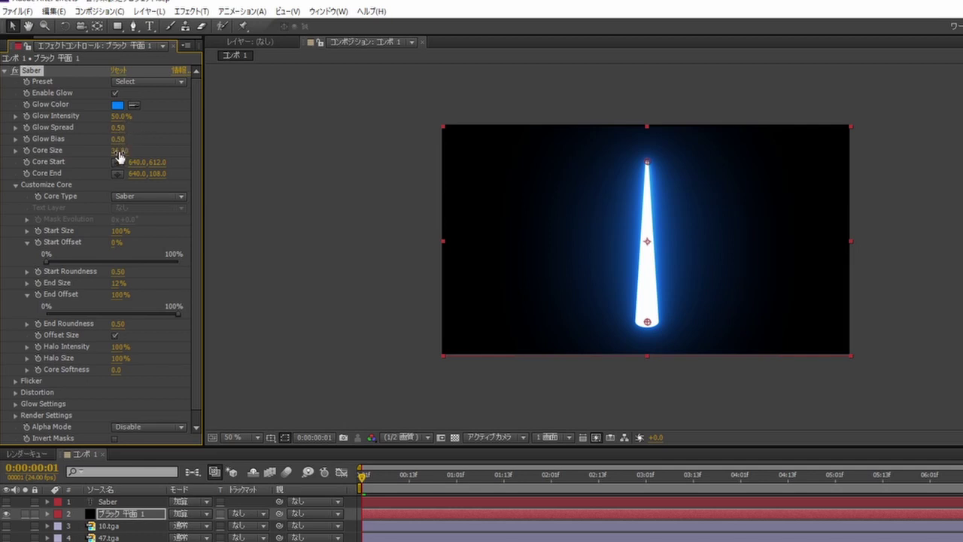
mouse_move(123, 150)
mouse_down()
mouse_move(747, 194)
mouse_move(892, 192)
mouse_up()
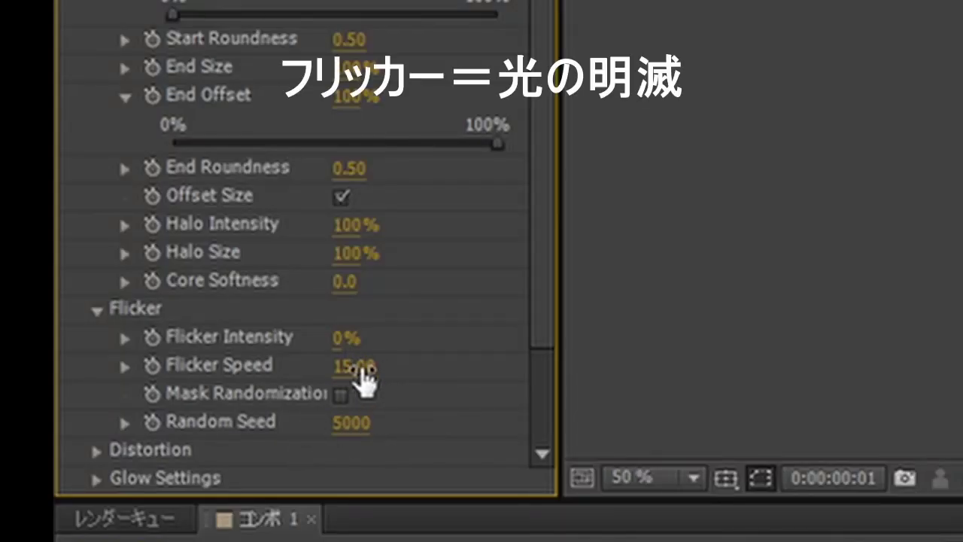
Set Flicker Speed to 30 and Flicker Intensity to 100% in the Flicker group
drag(354, 366, 619, 378)
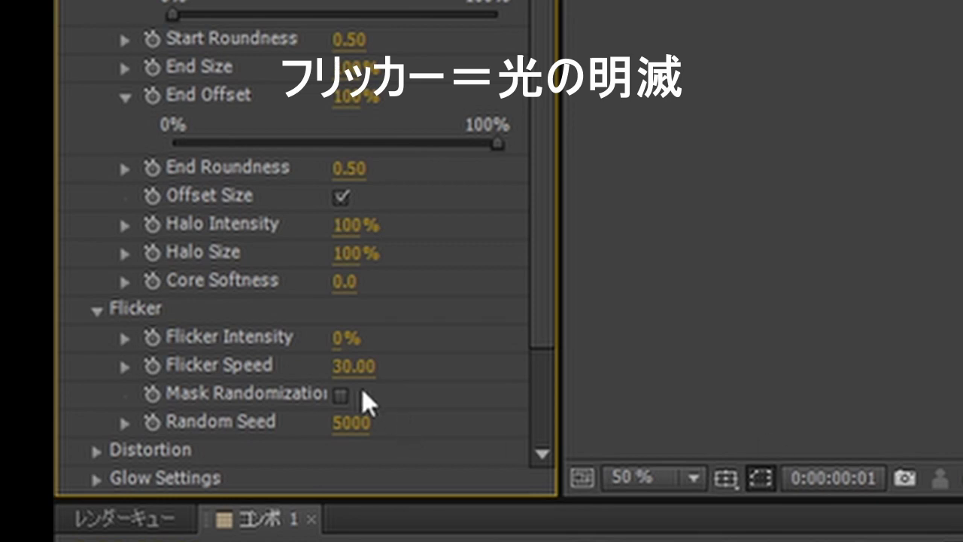
click(344, 339)
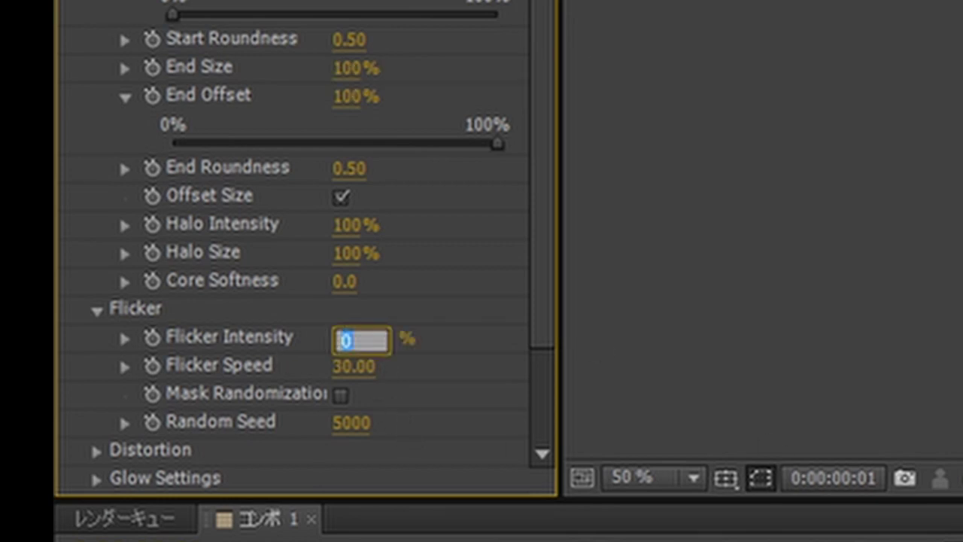
text(100)
key(Return)
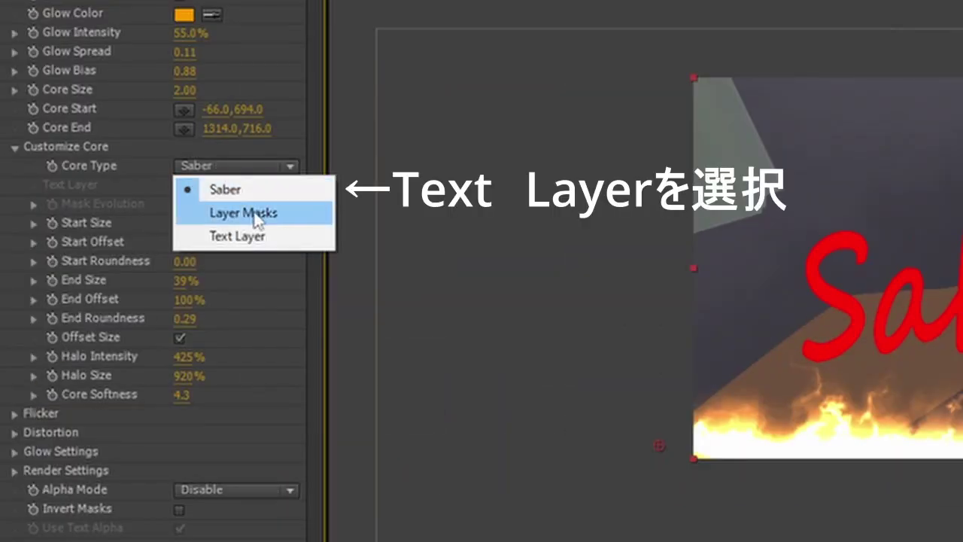
Set Core Type to Text Layer and choose layer 2. Saber as the core source
click(264, 236)
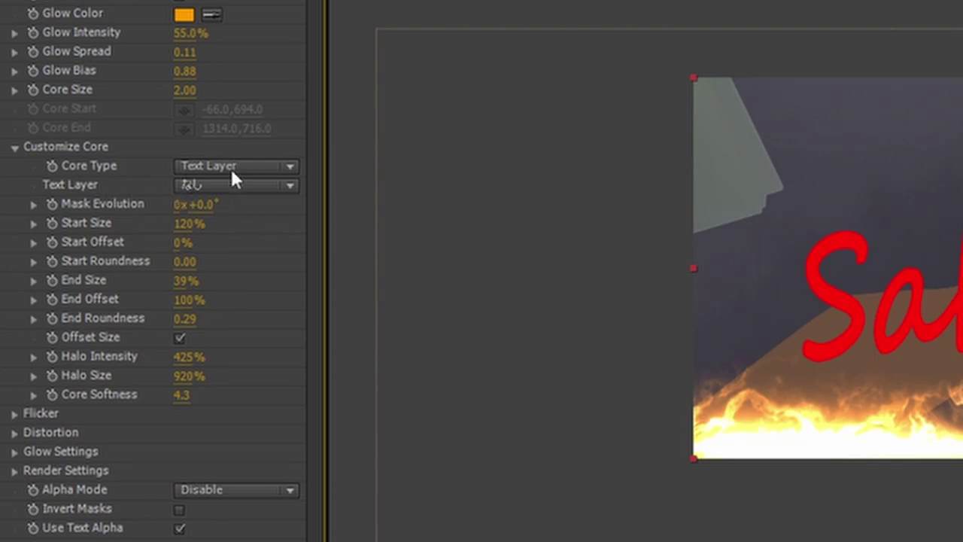
click(188, 186)
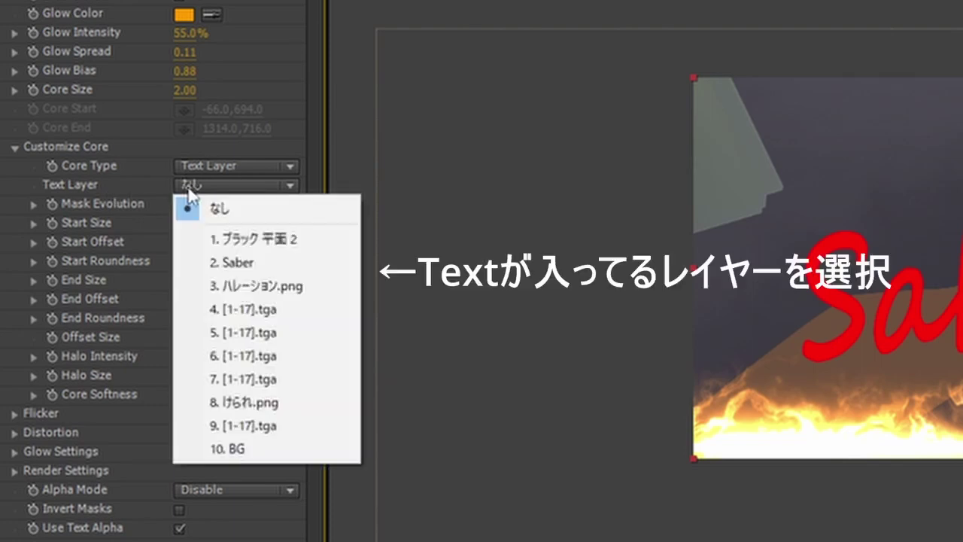
click(239, 265)
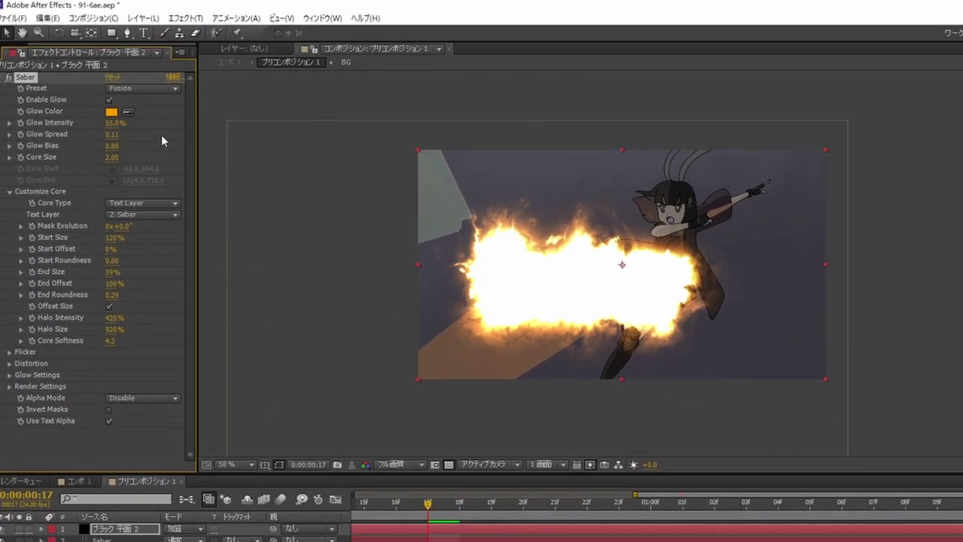
Adjust Glow Intensity, lower Glow Bias and thicken Core Size to 2.60 around the letters
mouse_move(113, 123)
mouse_down()
mouse_move(84, 123)
mouse_move(114, 121)
mouse_move(101, 134)
mouse_up()
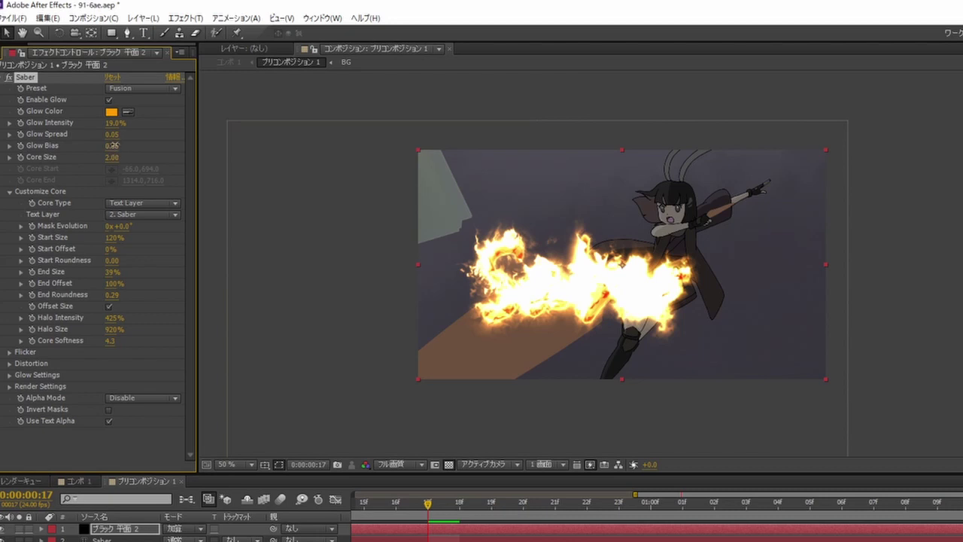
drag(113, 145, 73, 145)
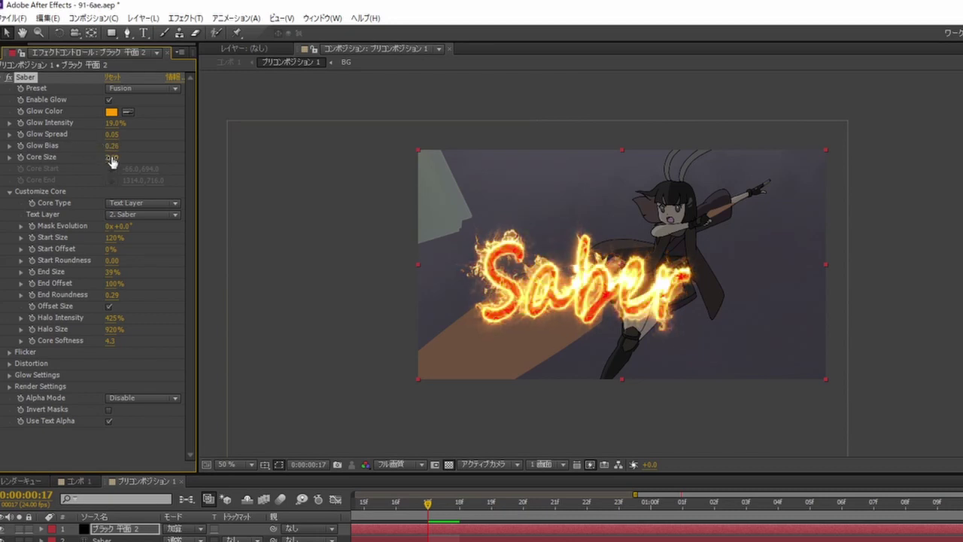
mouse_move(111, 157)
mouse_down()
mouse_move(117, 126)
mouse_move(101, 122)
mouse_move(114, 128)
mouse_up()
Apply the Default Saber preset and dim Glow Intensity to about 41%
click(128, 88)
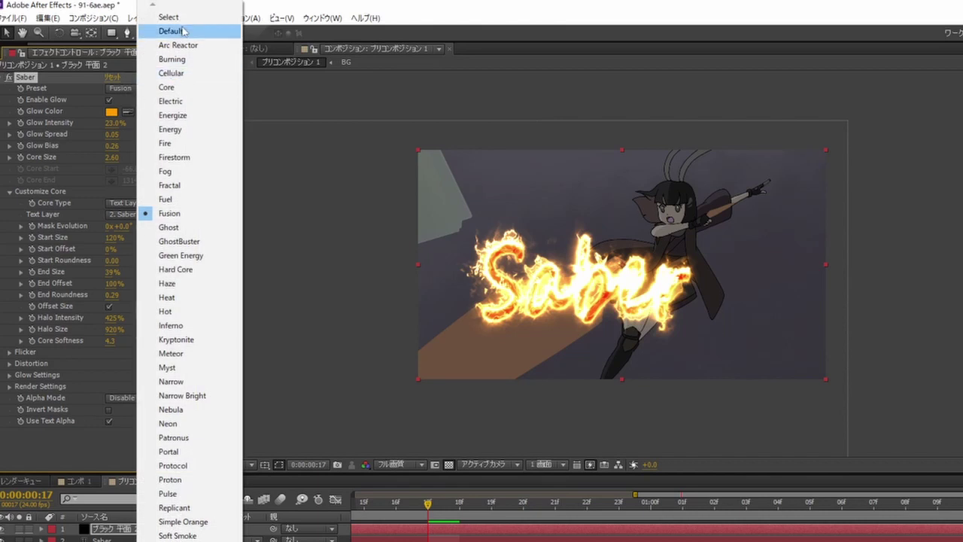
click(169, 16)
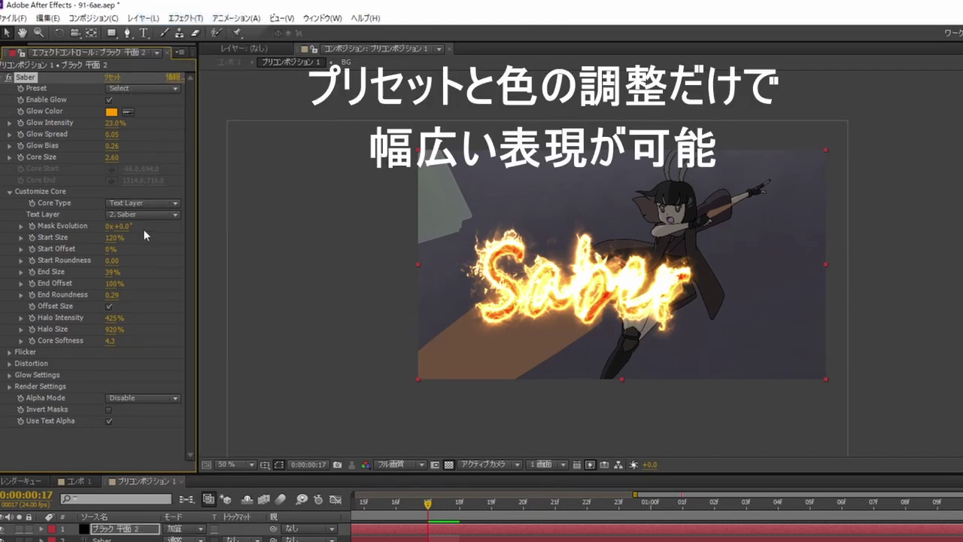
click(116, 91)
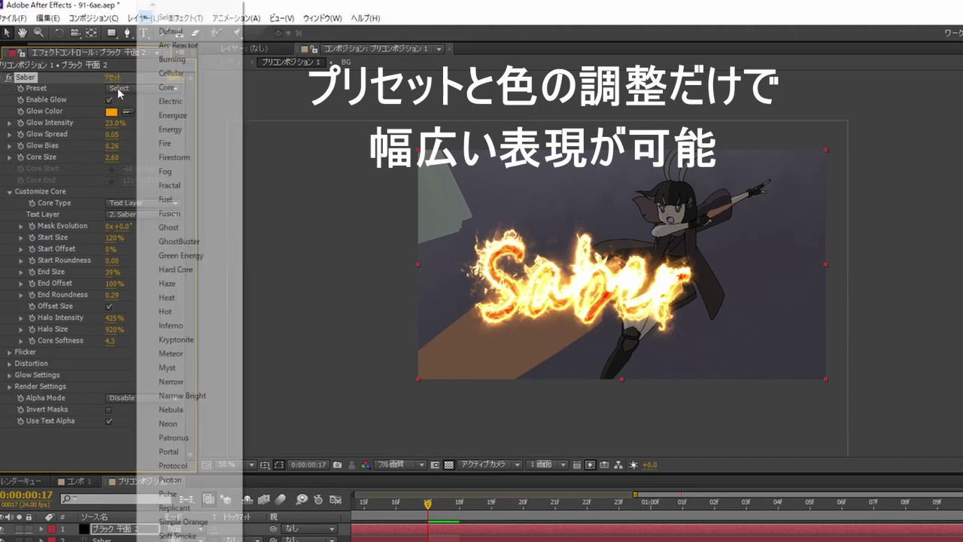
click(173, 33)
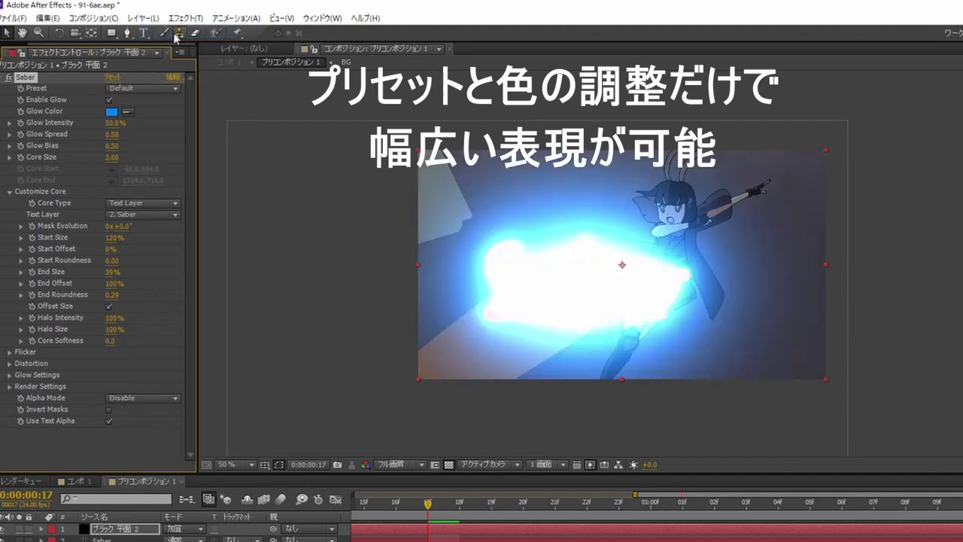
drag(124, 125, 96, 125)
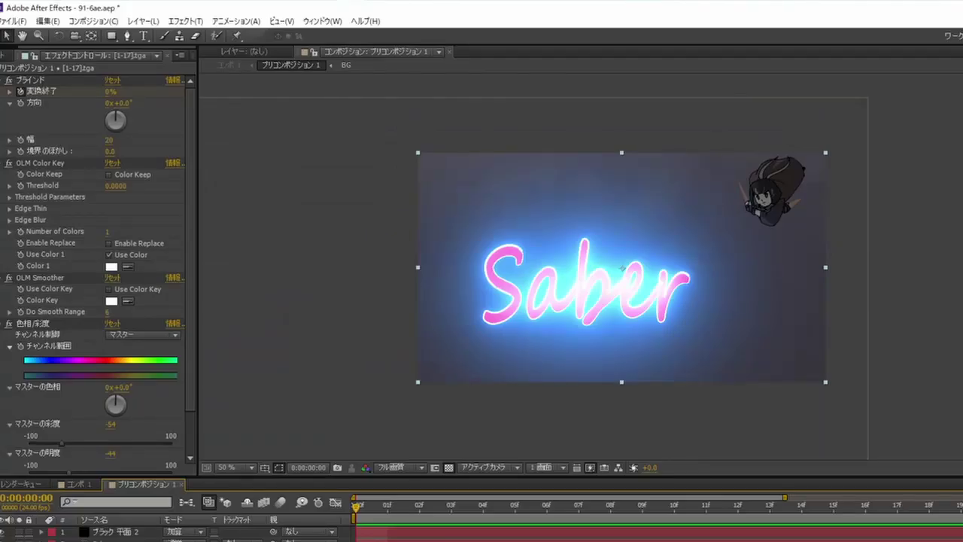
Auto-trace the top-right character layer into masks with Layer > Auto-trace
click(152, 21)
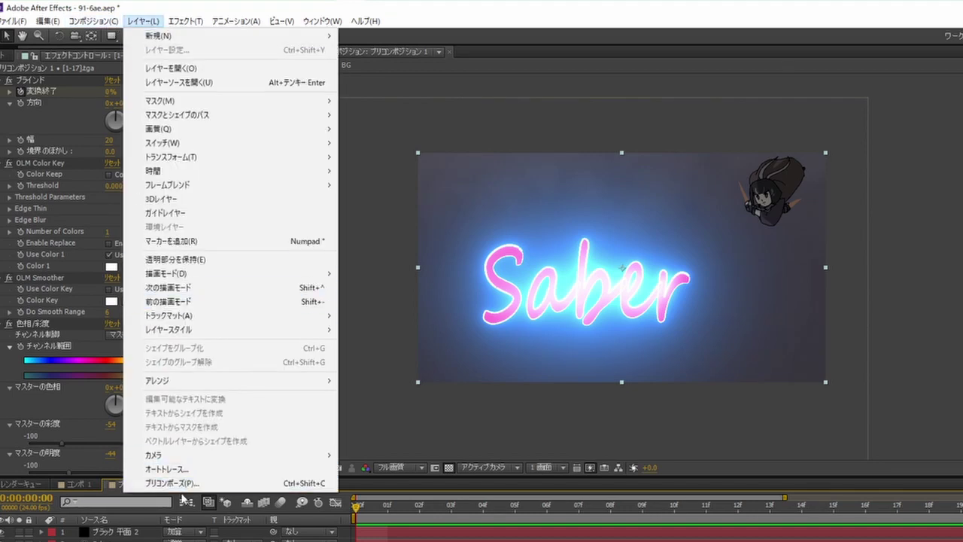
click(189, 471)
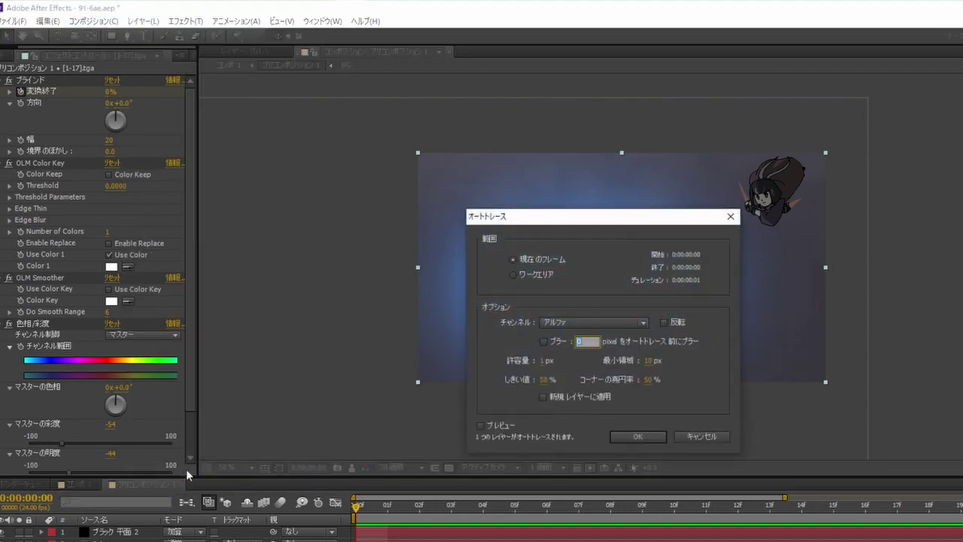
click(655, 438)
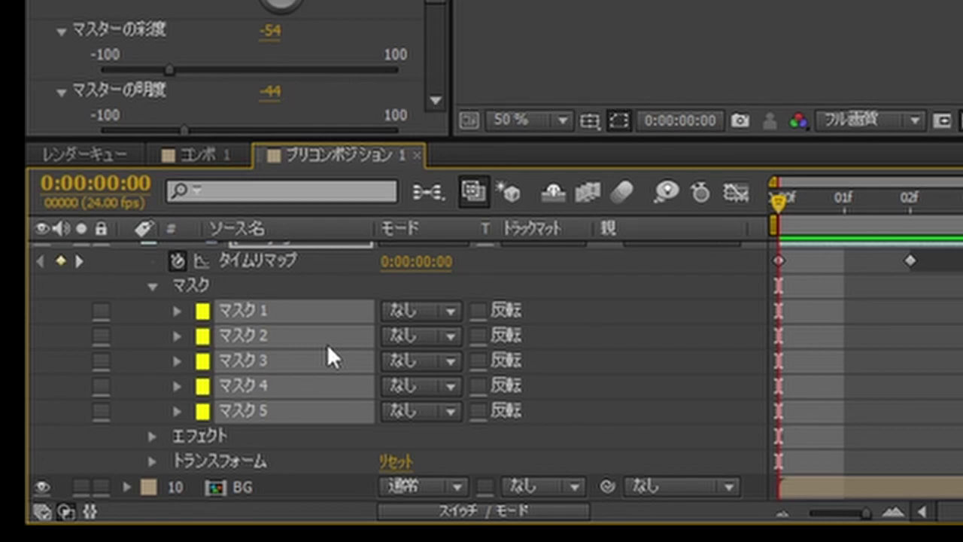
Select the black solid layer holding the Saber effect in the timeline
scroll(327, 343, up, 3)
scroll(326, 343, up, 5)
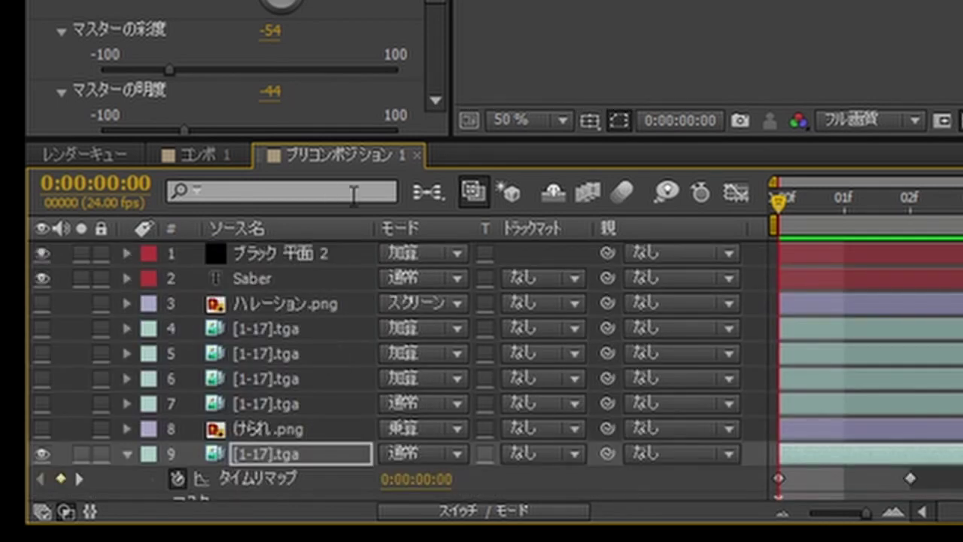
click(314, 248)
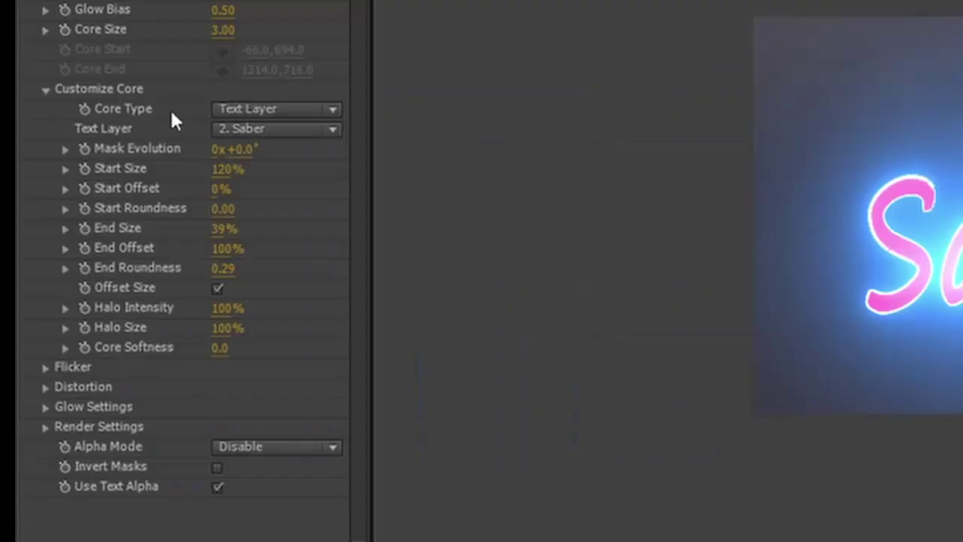
Switch the Saber Core Type to Layer Masks so the glow outlines the traced character
click(250, 111)
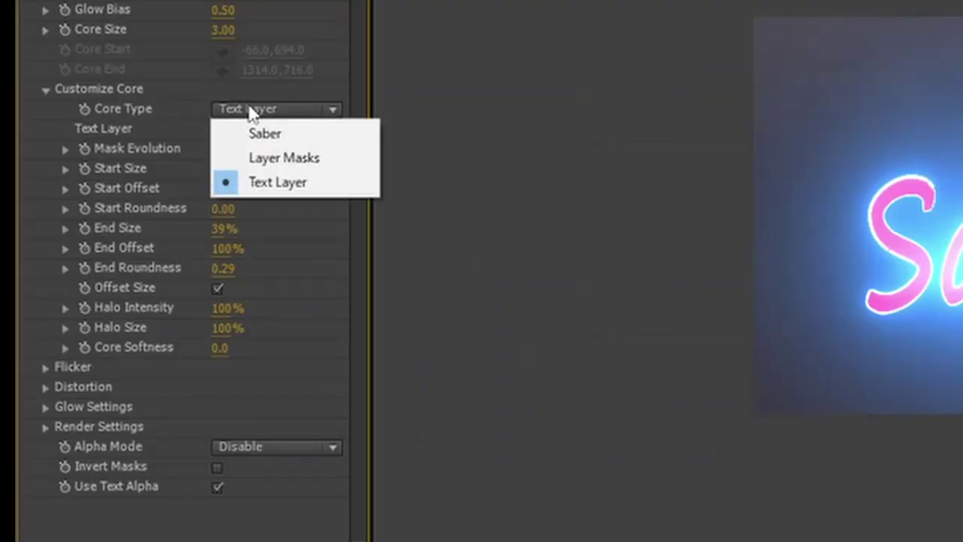
click(274, 155)
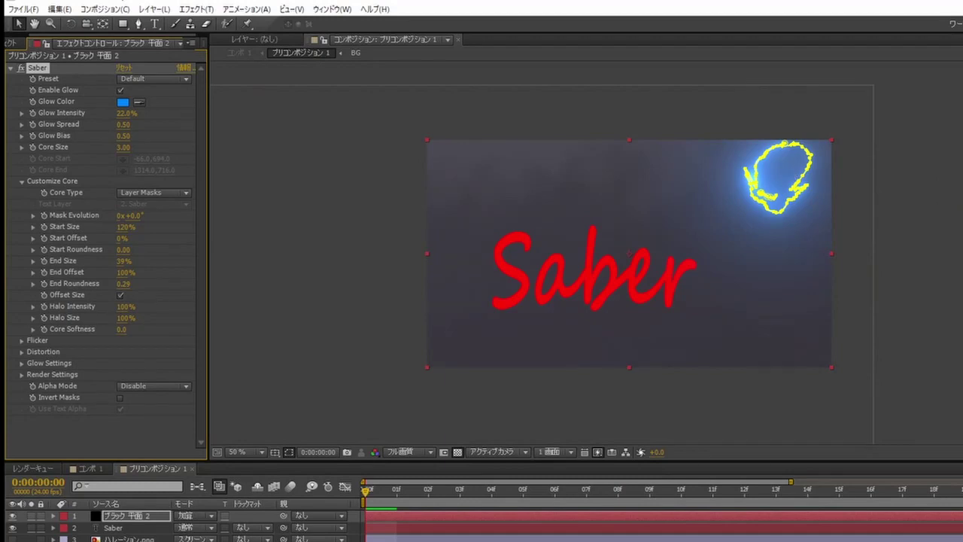
click(142, 529)
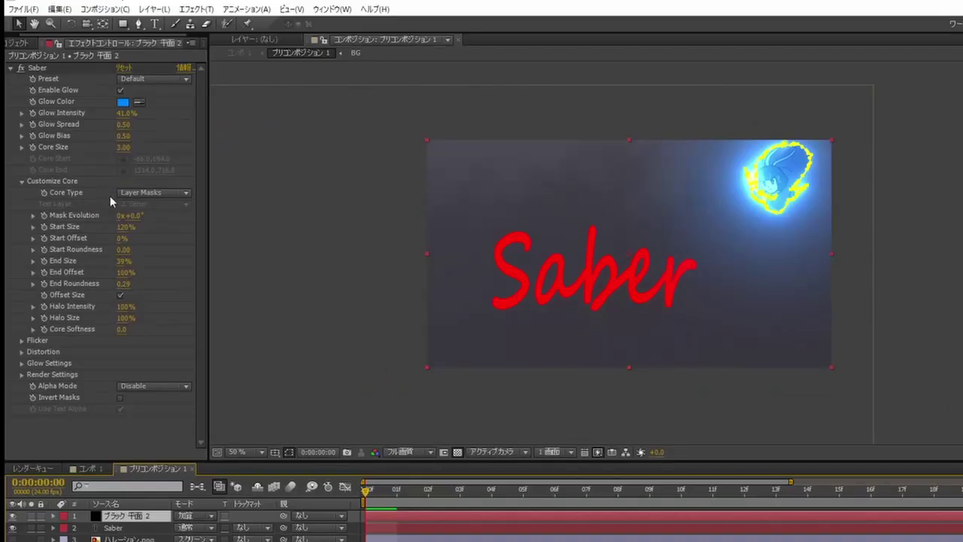
Apply the Electric preset and set the Glow Color to a pale light yellow
click(152, 78)
click(201, 92)
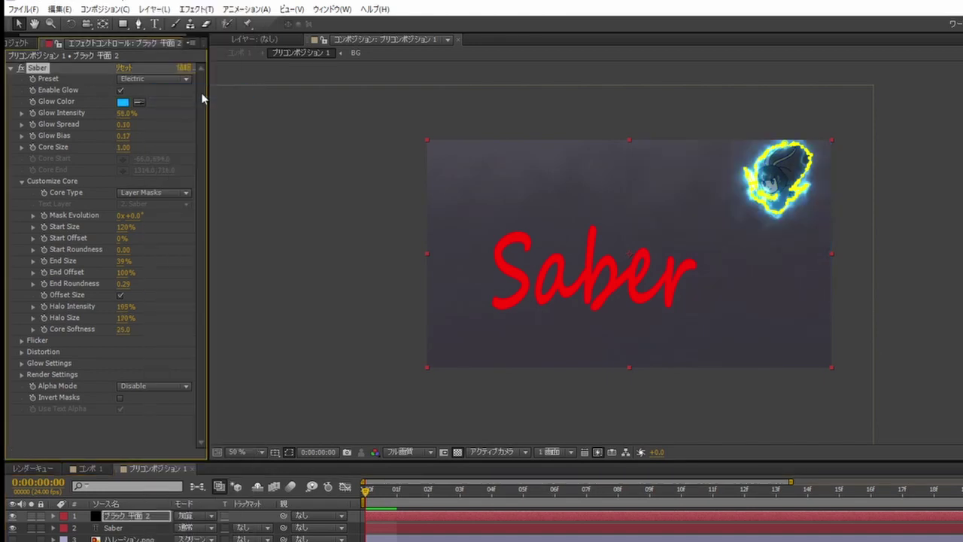
click(123, 102)
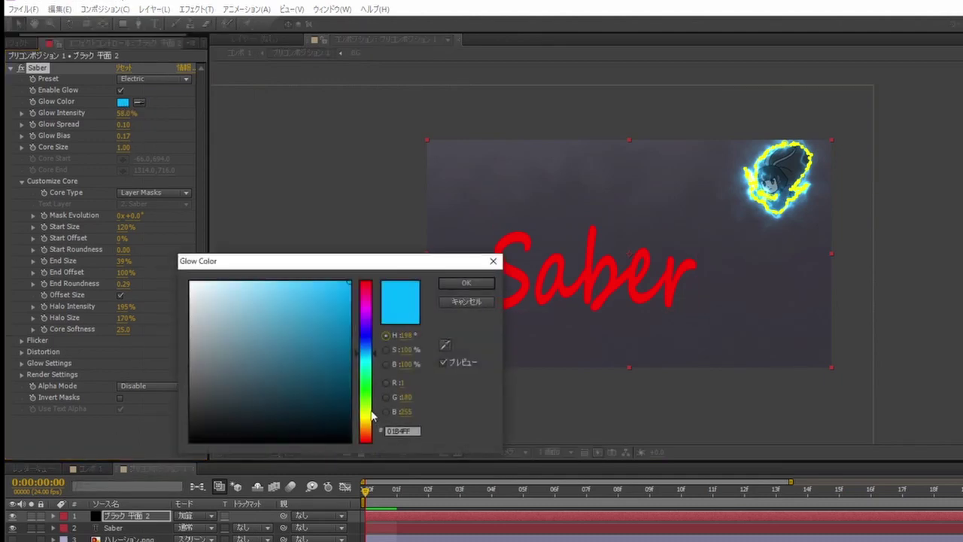
click(367, 413)
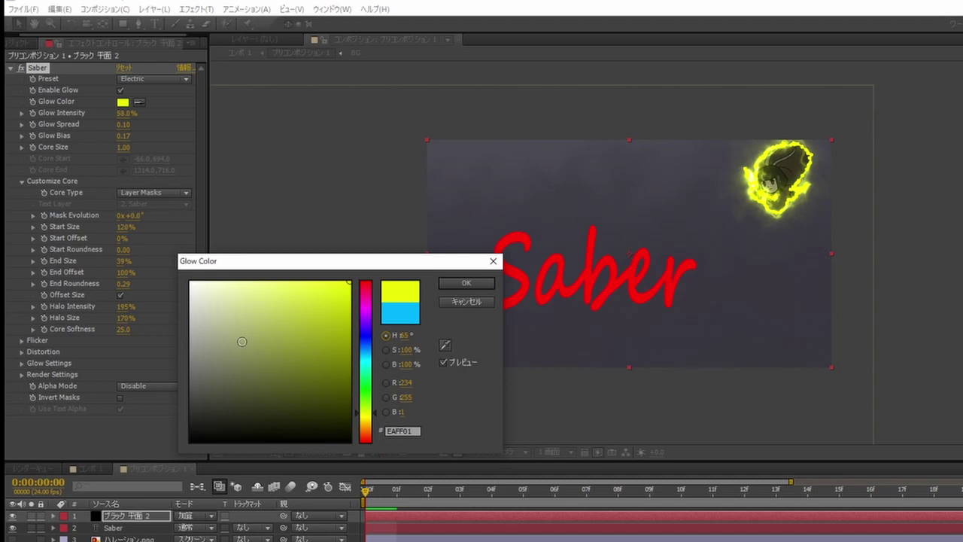
mouse_move(246, 337)
mouse_down()
mouse_move(276, 263)
mouse_move(260, 254)
mouse_up()
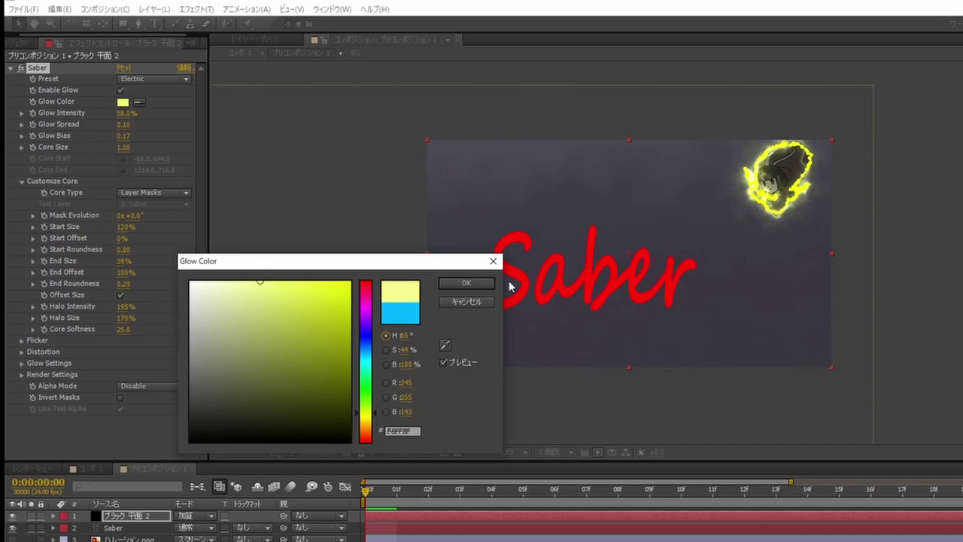
click(462, 284)
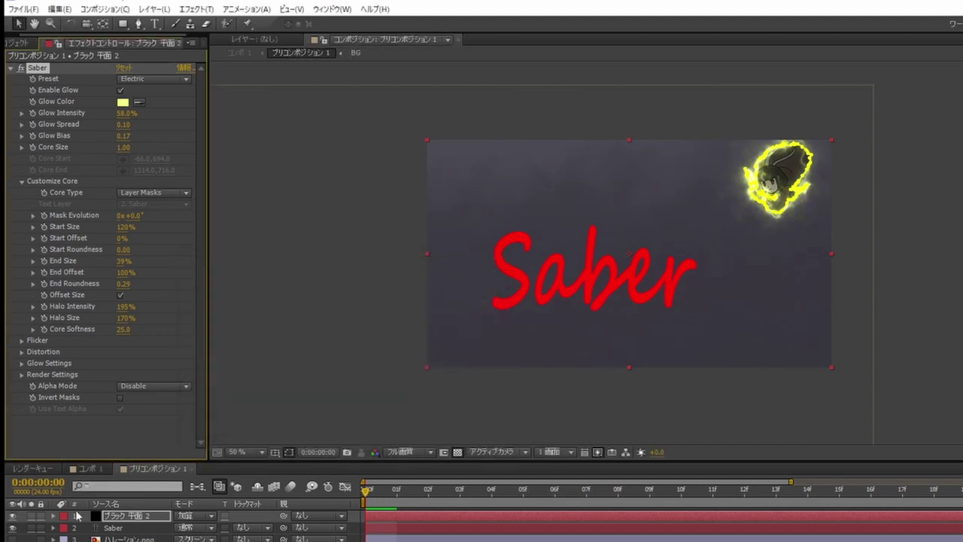